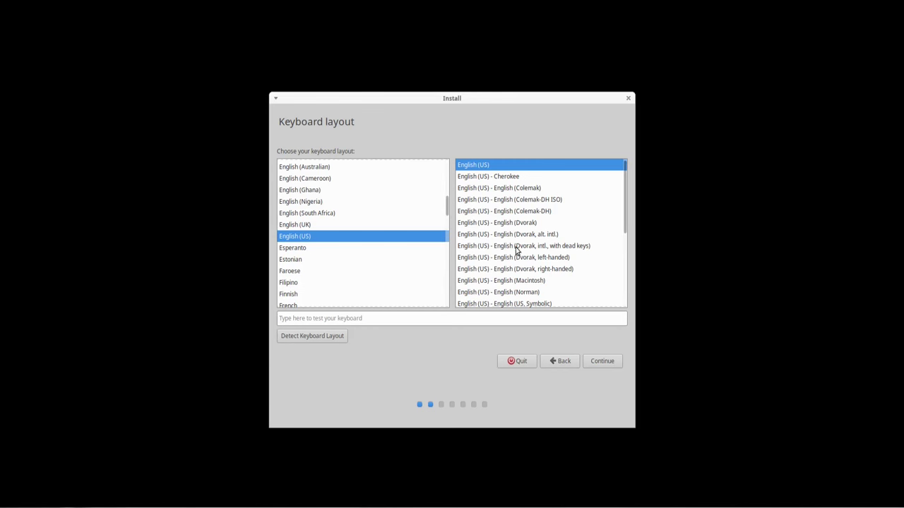
Step: Keep the English (US) keyboard, enable third-party drivers and media, and erase the disk to install
left_click(604, 363)
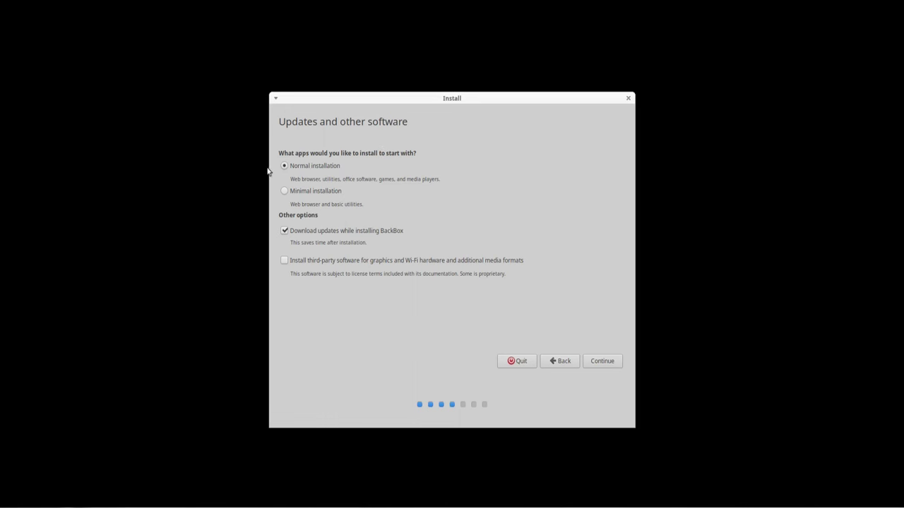
left_click(285, 260)
left_click(611, 360)
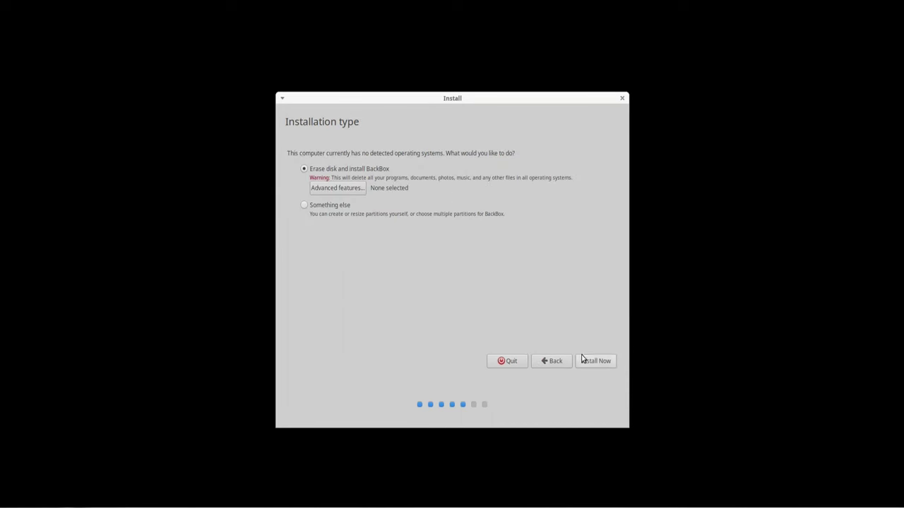
left_click(604, 363)
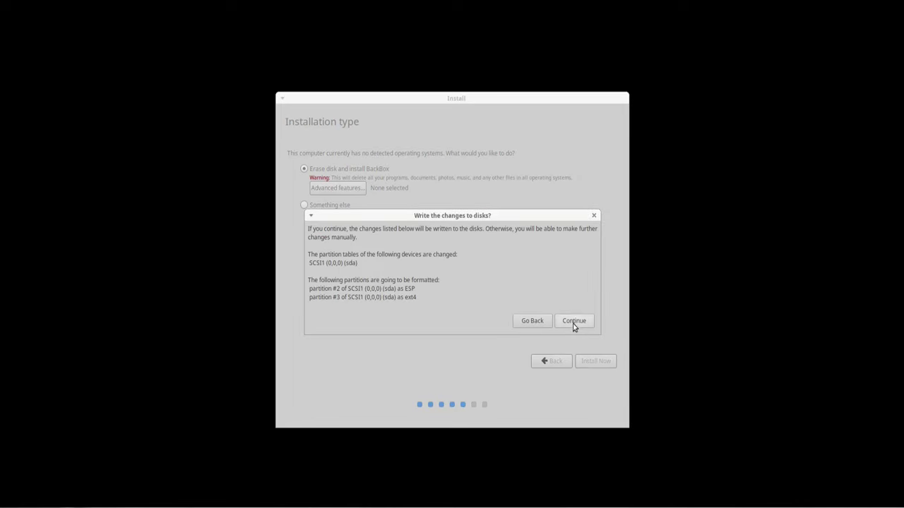
left_click(573, 324)
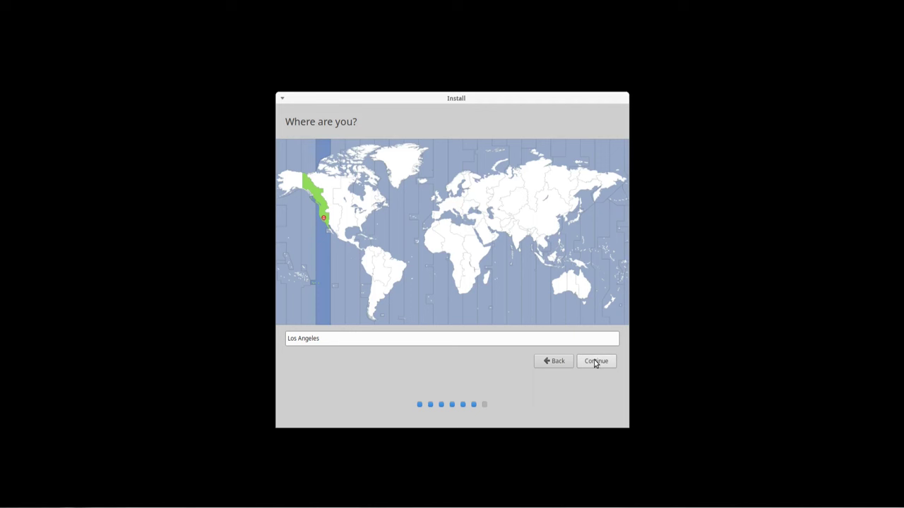
Step: Confirm Los Angeles, enter the user's name and account password twice, and enable automatic login
left_click(595, 362)
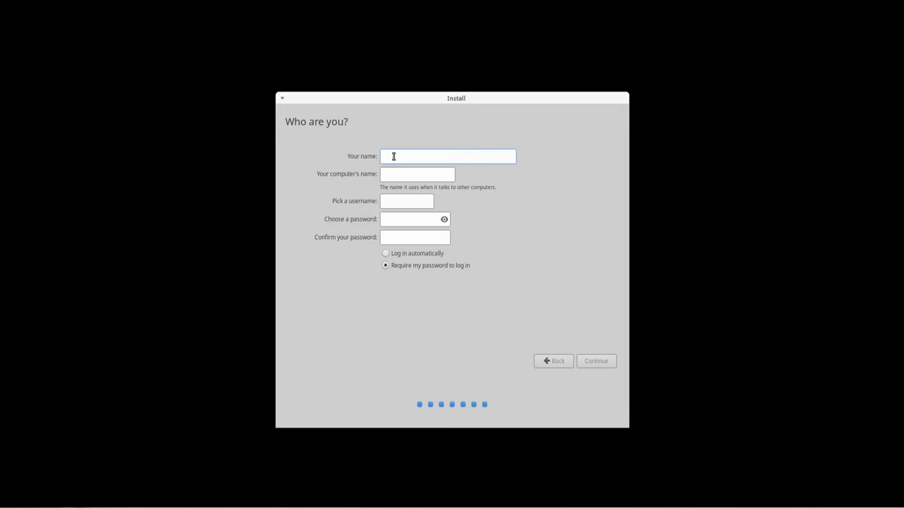
type("Linu")
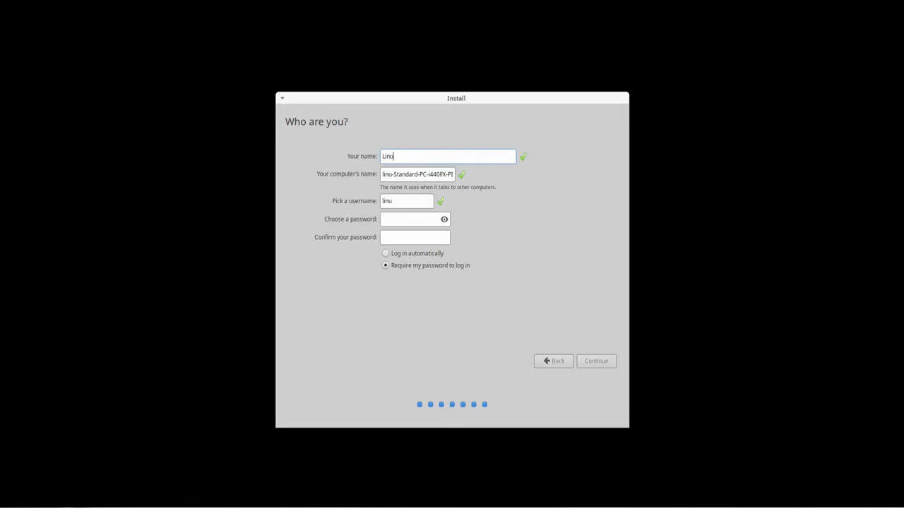
type("xHub")
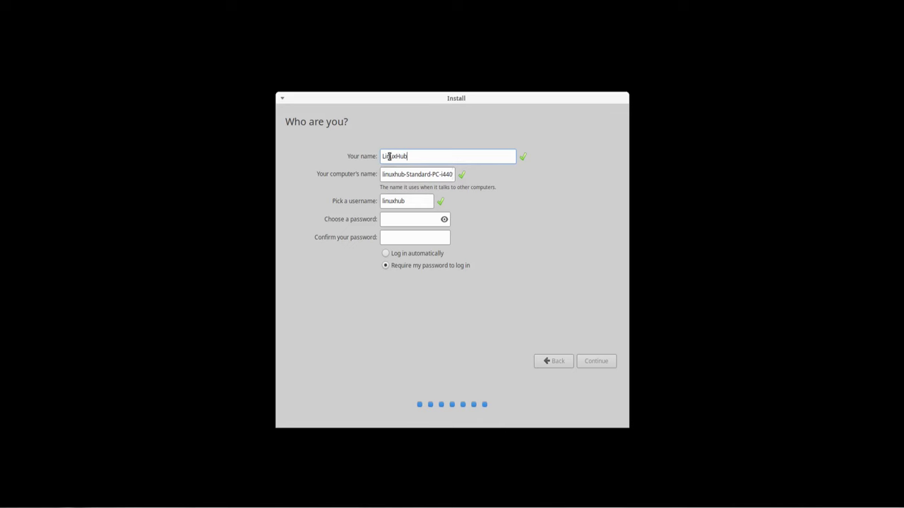
left_click(394, 220)
type("12")
left_click(395, 237)
type("12")
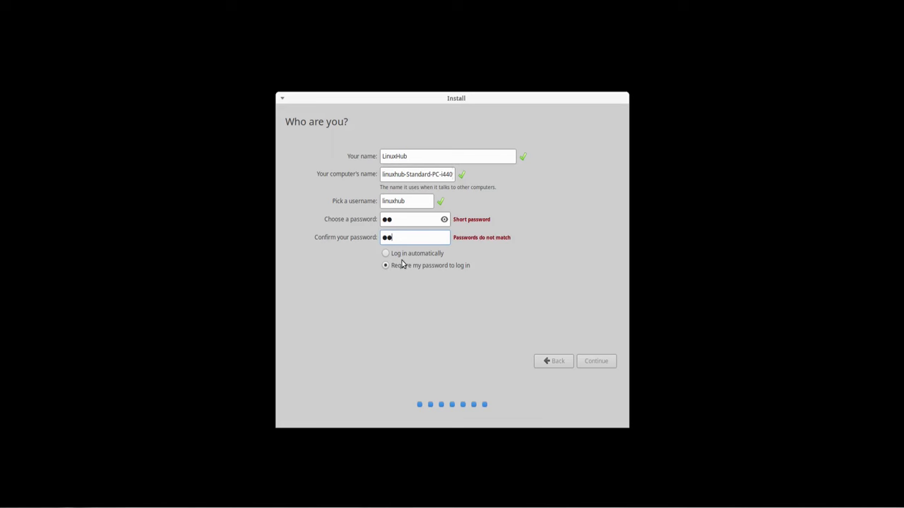
left_click(386, 253)
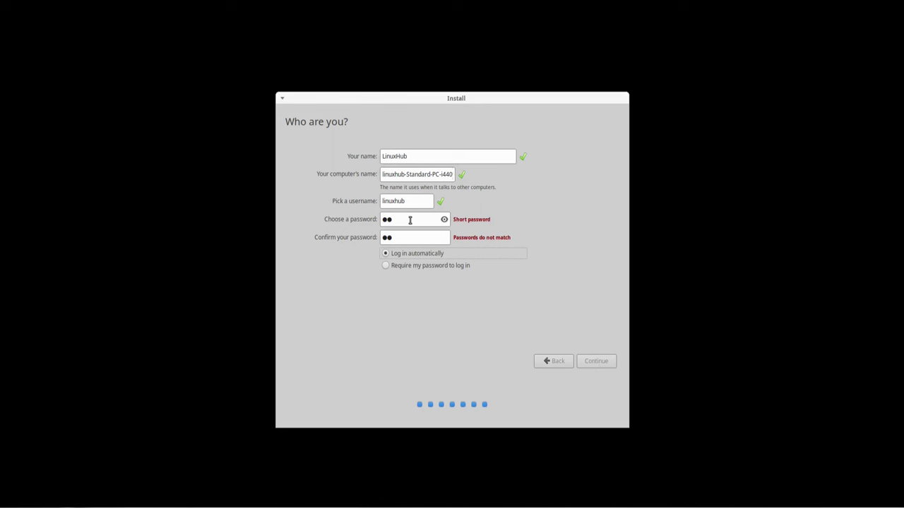
Step: Retype the account password in both password fields and continue with the account details
left_click_drag(400, 219, 362, 220)
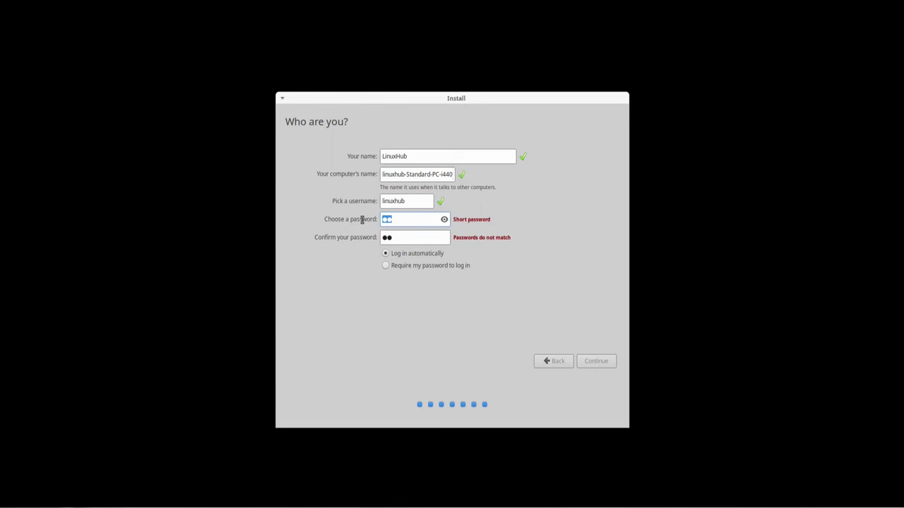
type("12")
left_click_drag(390, 239, 360, 238)
type("12")
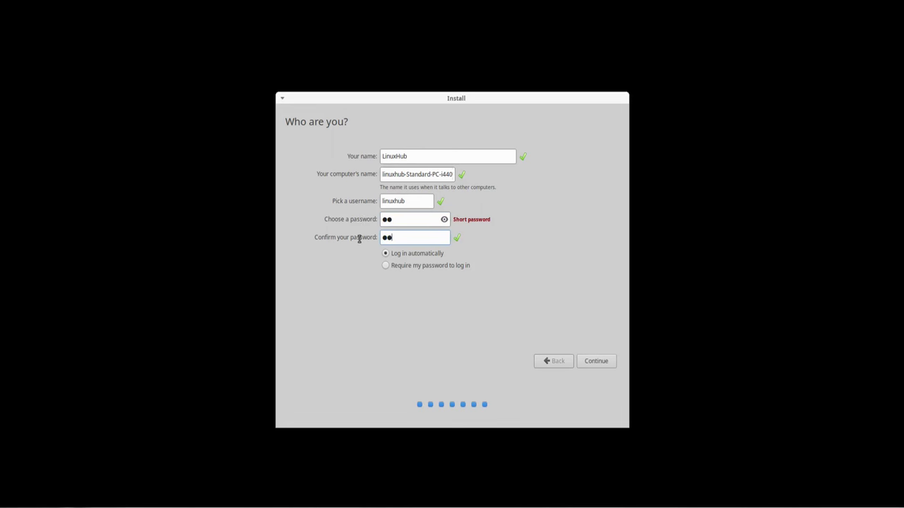
left_click(597, 361)
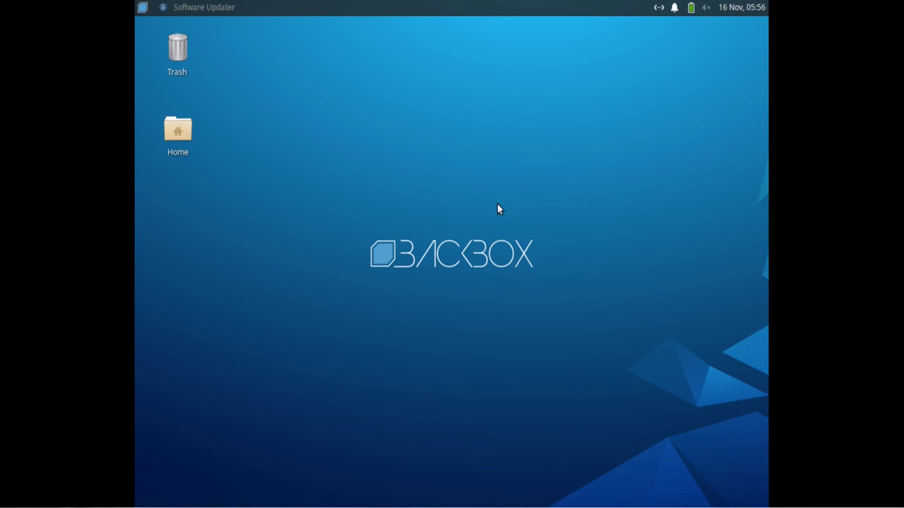
Step: Set the Virtual-1 display to 1920x1080 in Settings Manager > Display, apply it and keep it
left_click(142, 7)
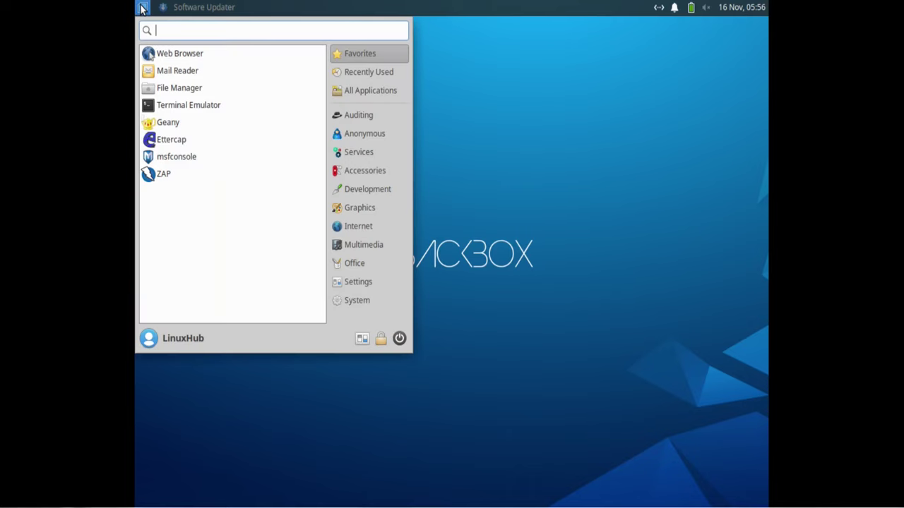
left_click(358, 340)
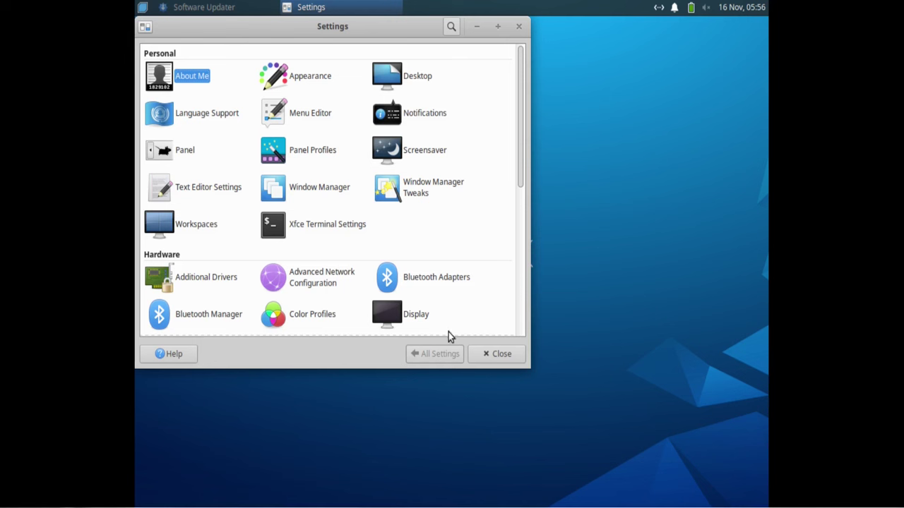
left_click(391, 311)
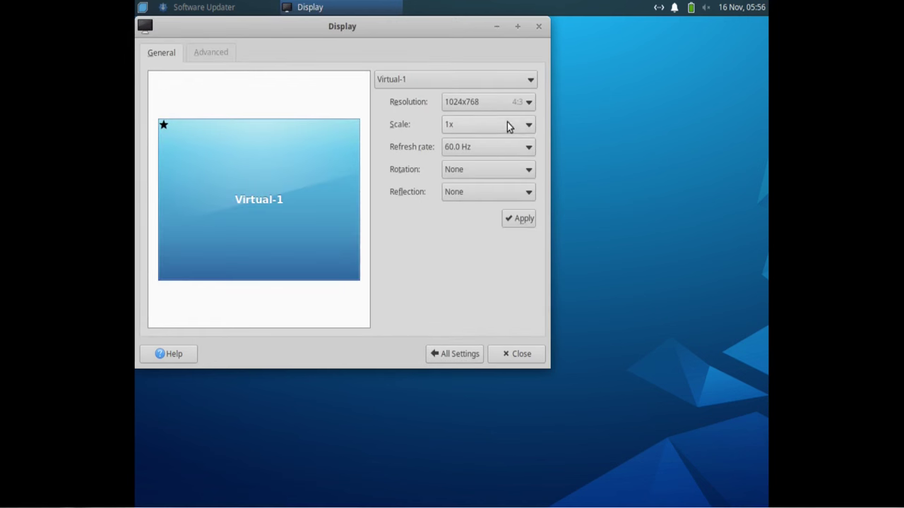
left_click(478, 100)
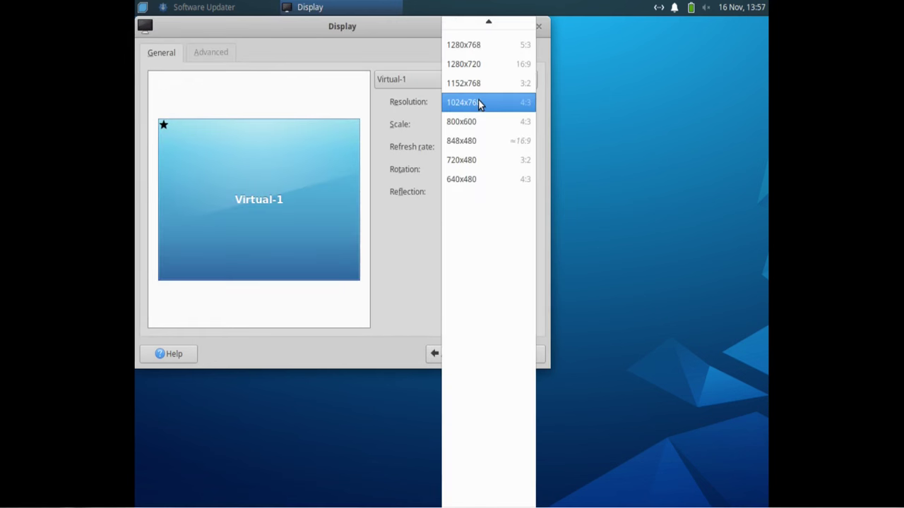
scroll(478, 102, "up", 5)
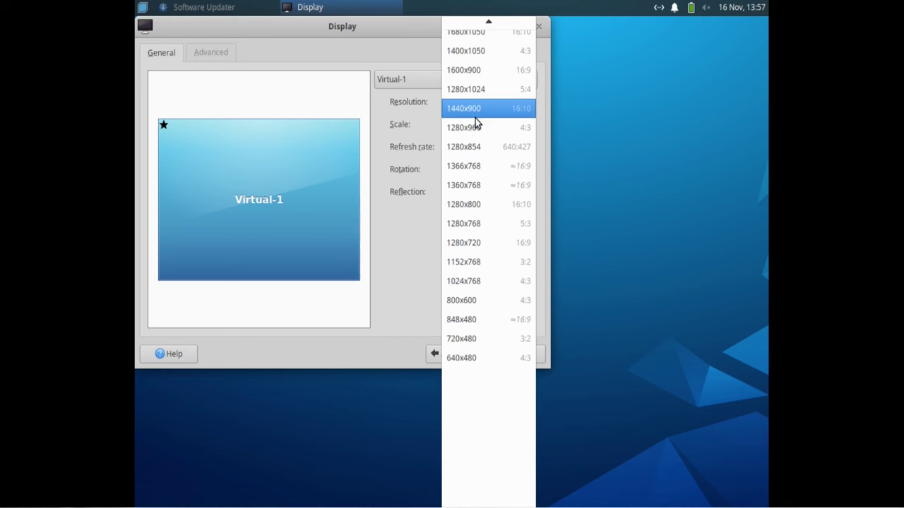
scroll(478, 125, "up", 4)
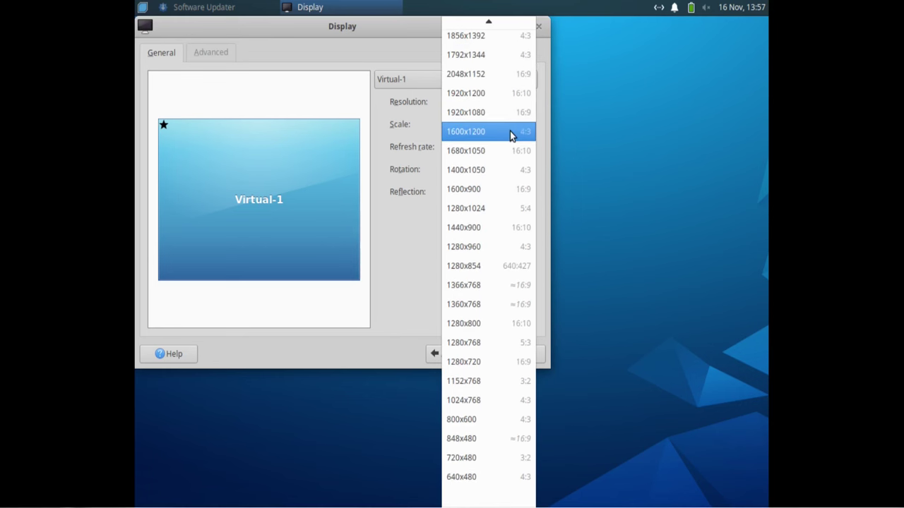
scroll(510, 132, "up", 2)
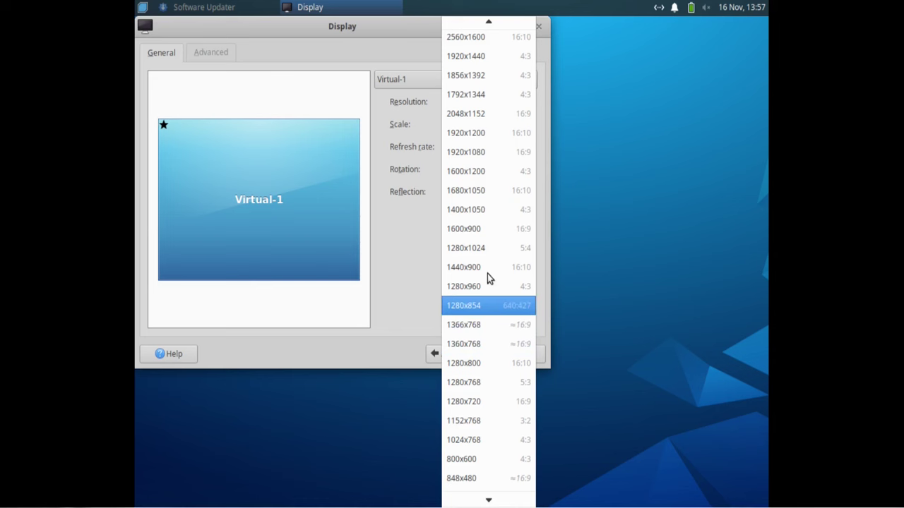
left_click(471, 153)
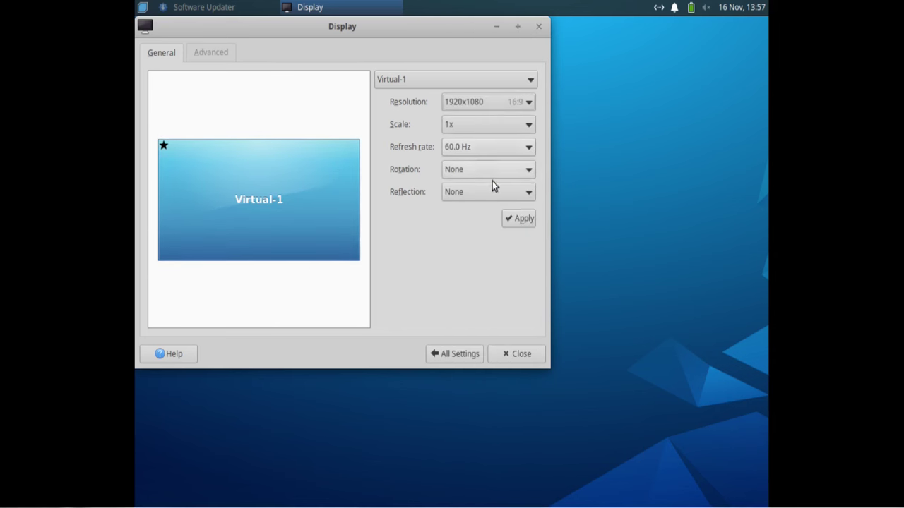
left_click(520, 220)
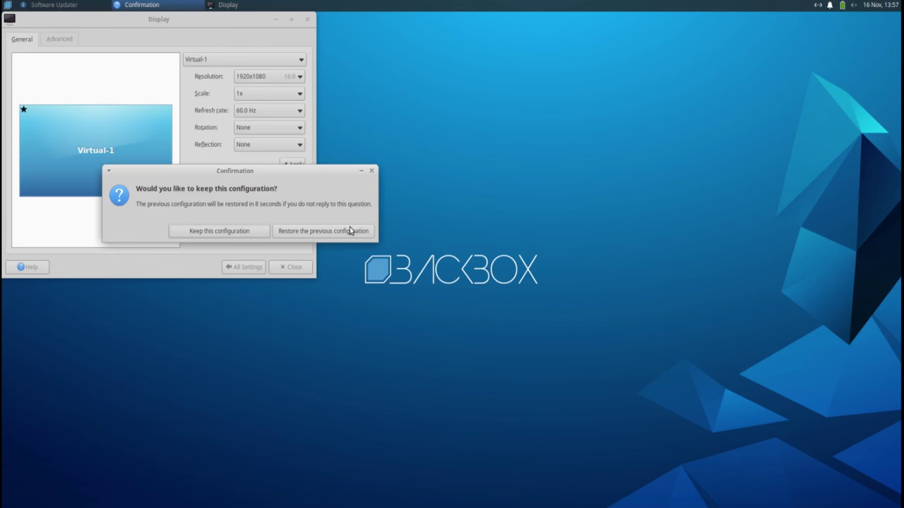
left_click(205, 231)
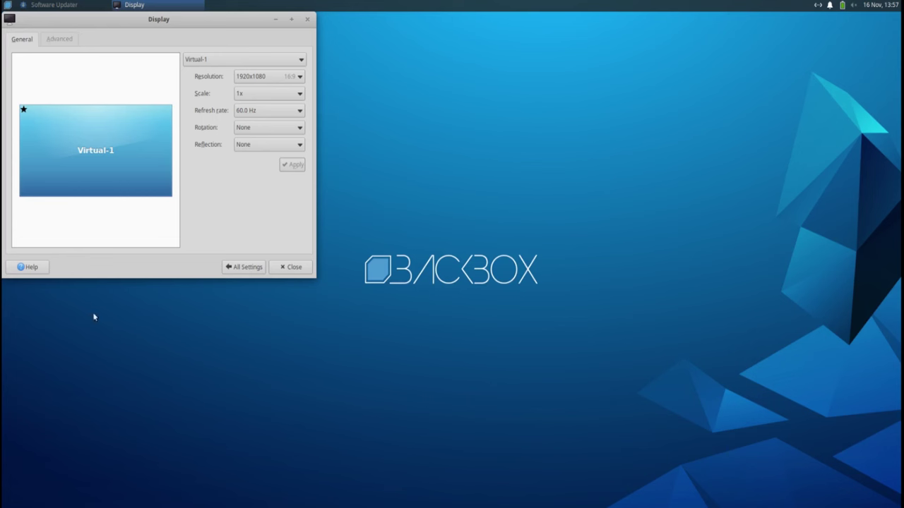
Step: Close Display settings and look through the panel's calendar, volume and presentation mode menus
left_click(291, 267)
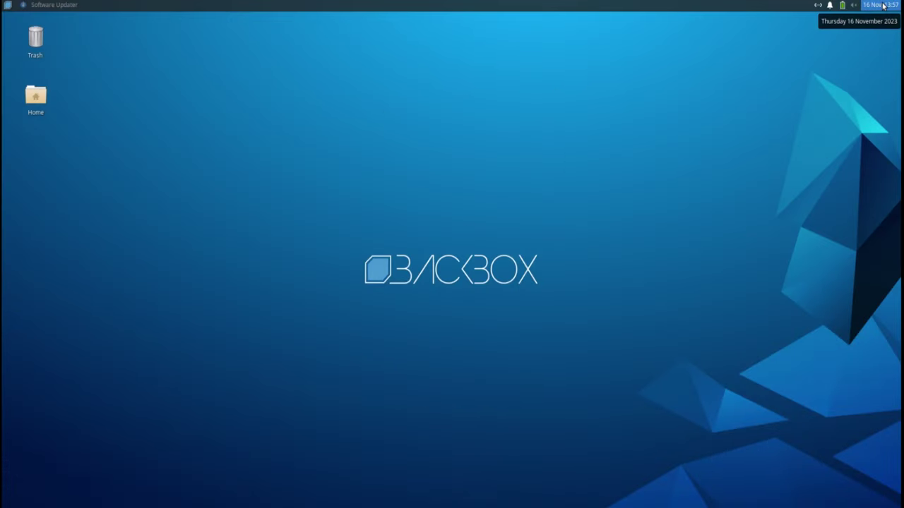
left_click(883, 6)
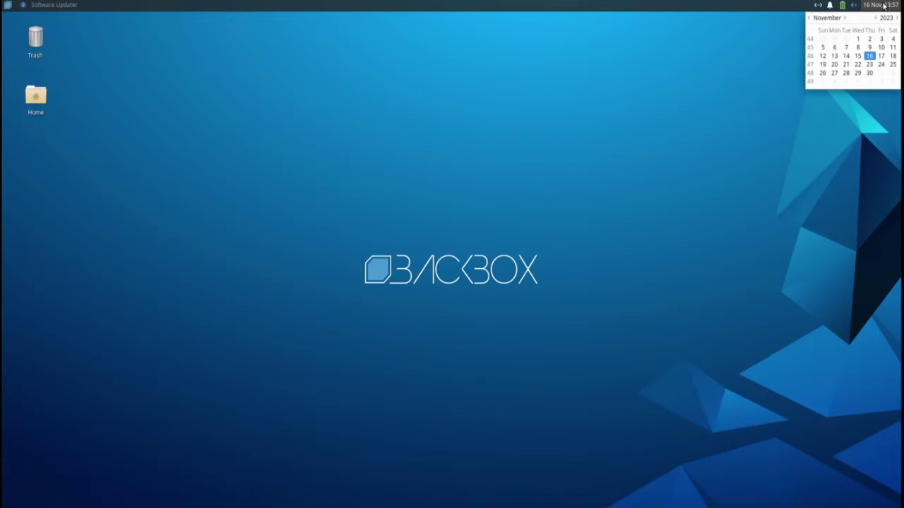
left_click(854, 6)
left_click(855, 6)
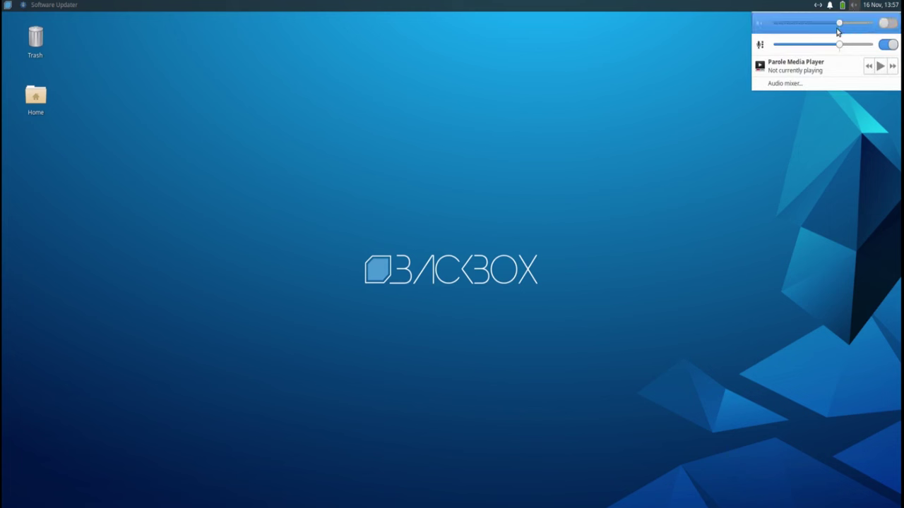
left_click(841, 6)
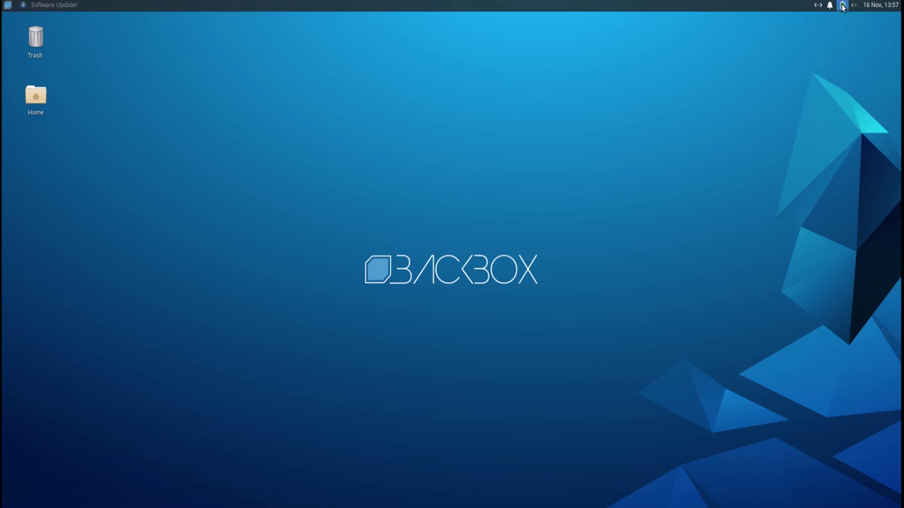
left_click(841, 7)
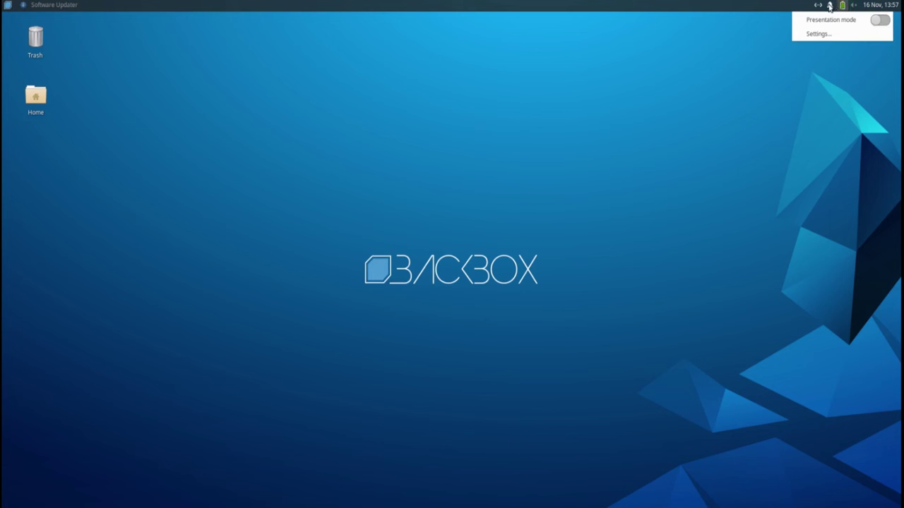
left_click(829, 6)
Step: Check the notifications and network menus, then bring the Software Updater window forward
left_click(831, 7)
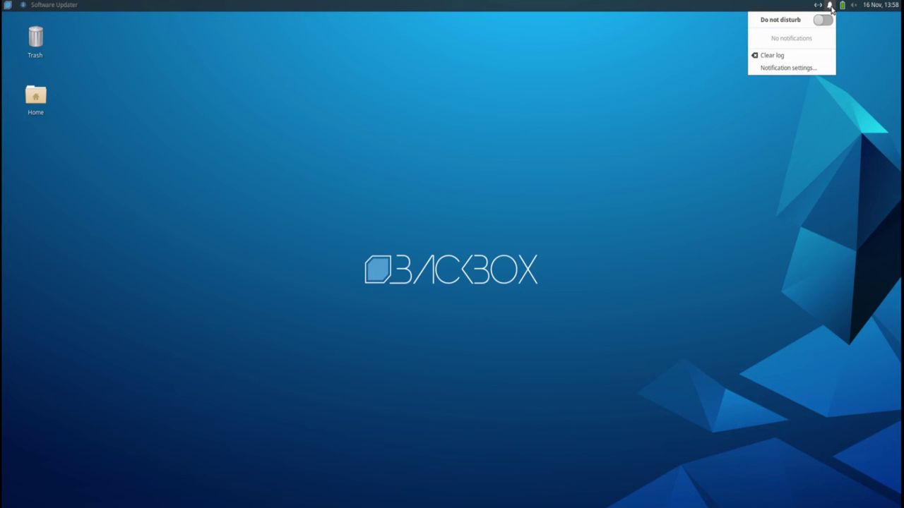
left_click(831, 7)
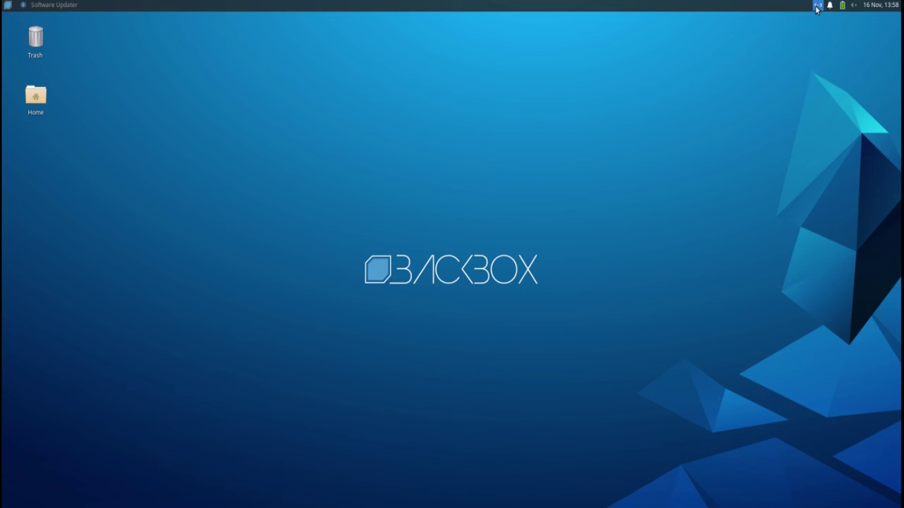
left_click(817, 7)
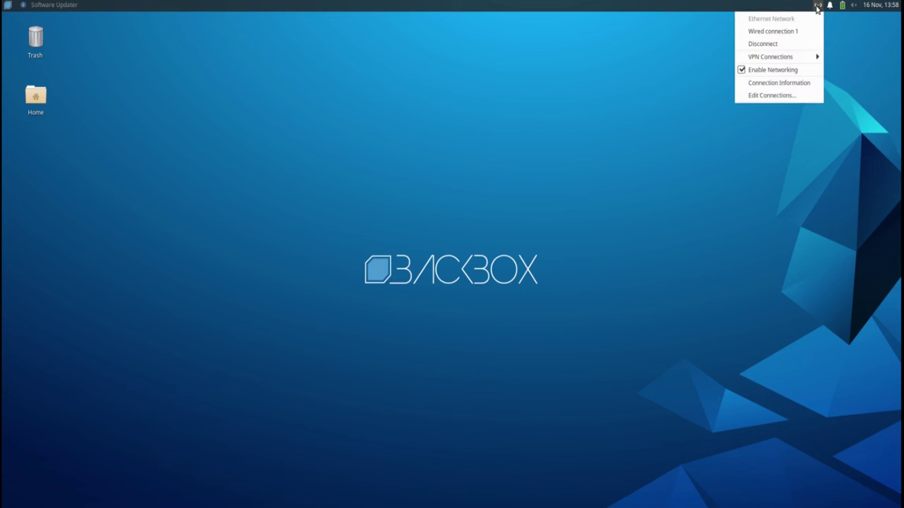
left_click(817, 7)
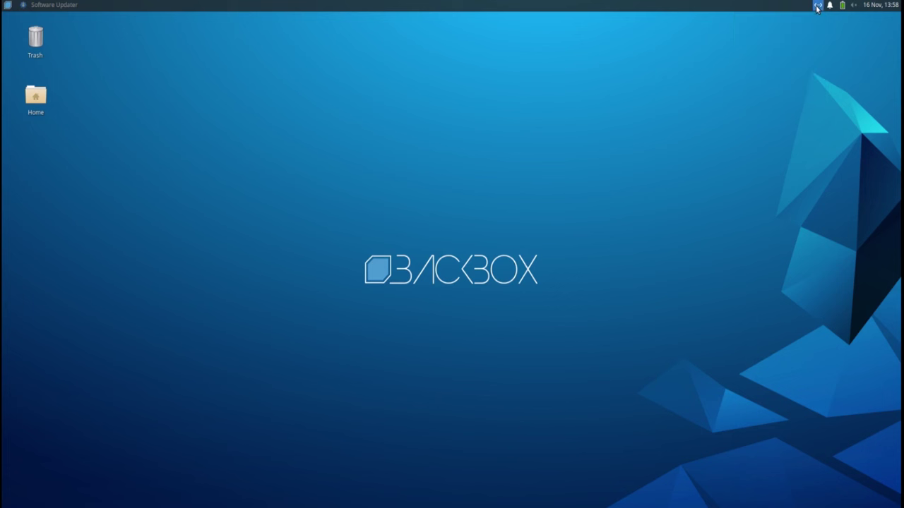
left_click(72, 5)
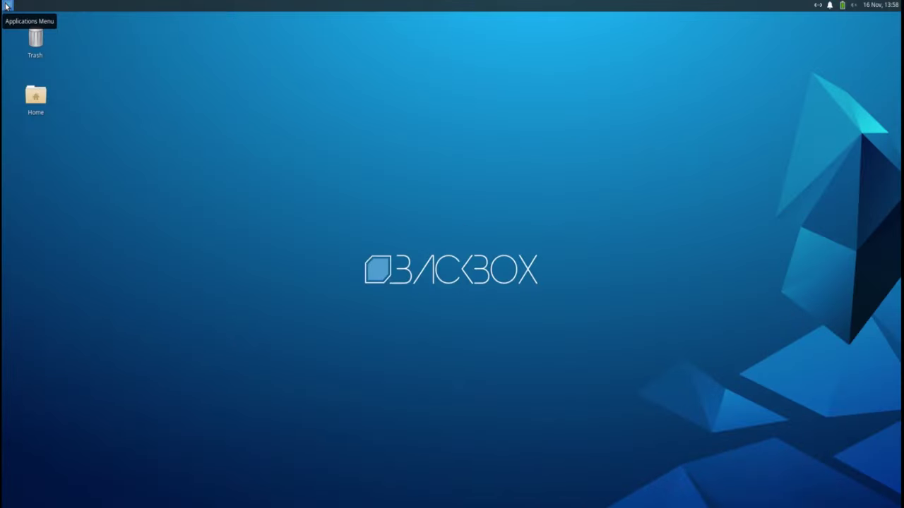
Step: Open the applications menu and browse the Auditing, Anonymous, Services and Accessories categories
left_click(7, 6)
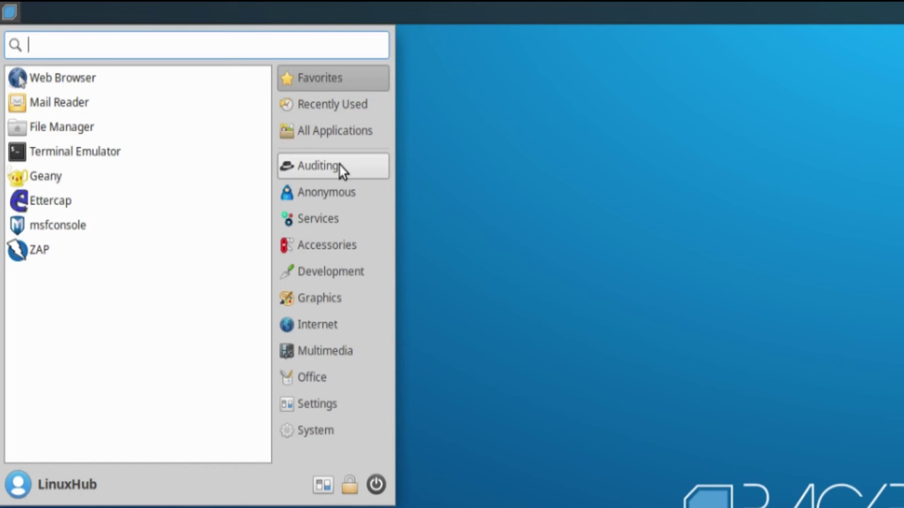
left_click(340, 168)
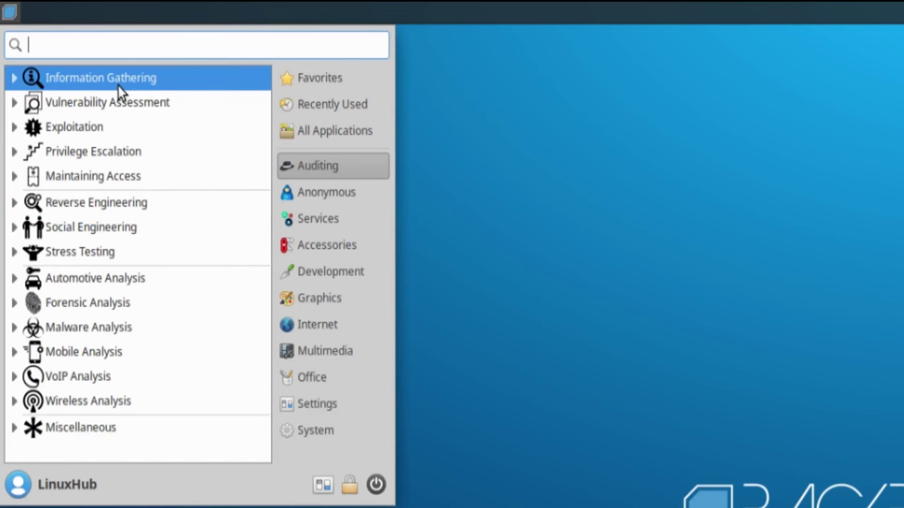
left_click(329, 203)
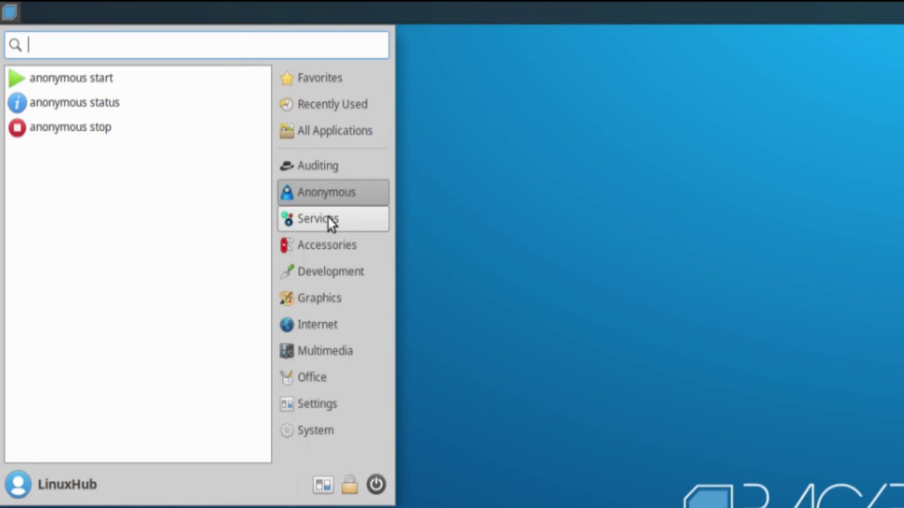
left_click(330, 223)
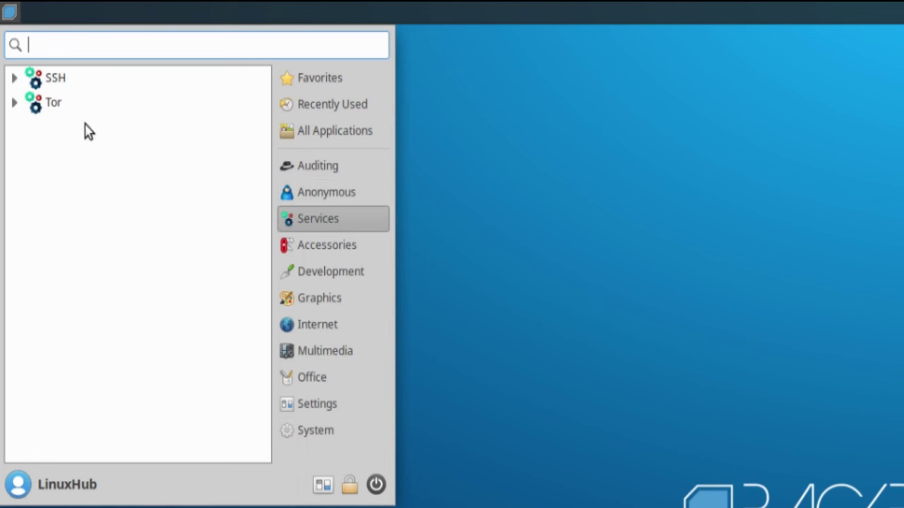
left_click(318, 251)
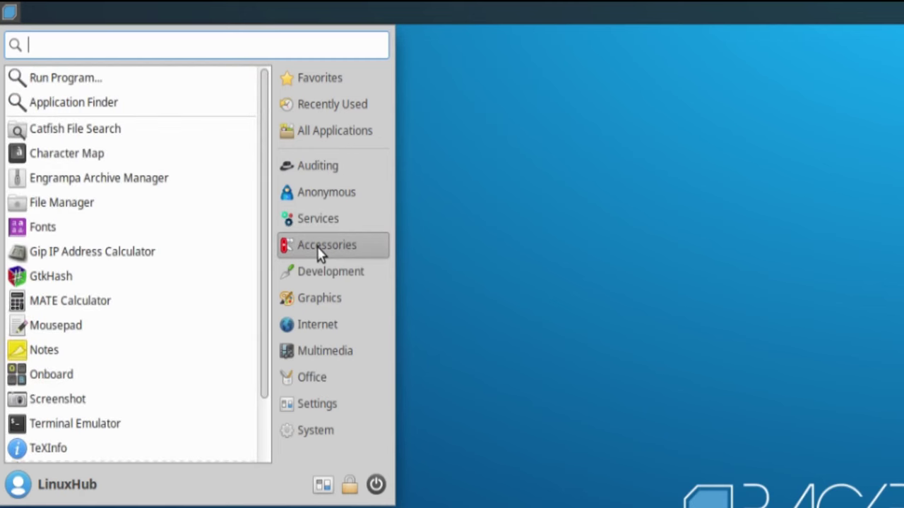
scroll(166, 240, "down", 2)
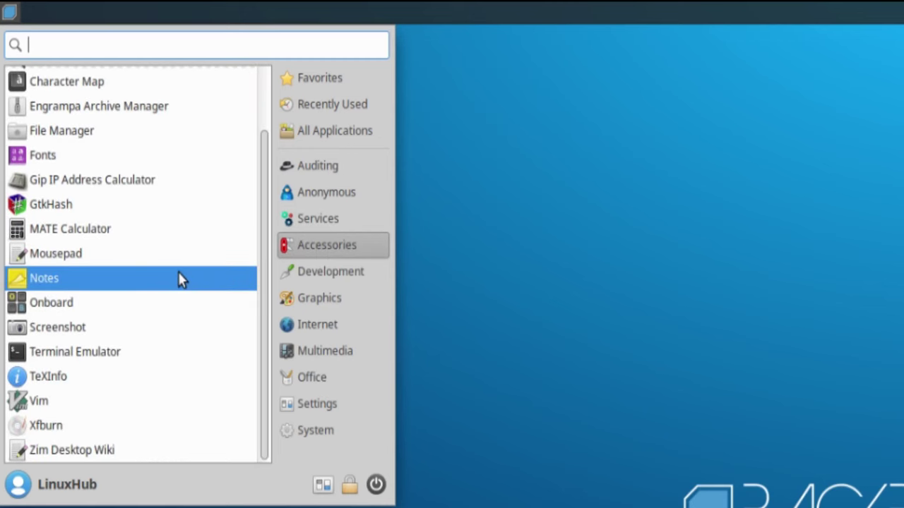
scroll(151, 314, "up", 2)
Step: Browse the Development, Graphics, Internet, Multimedia, Office, Settings and System categories
left_click(333, 279)
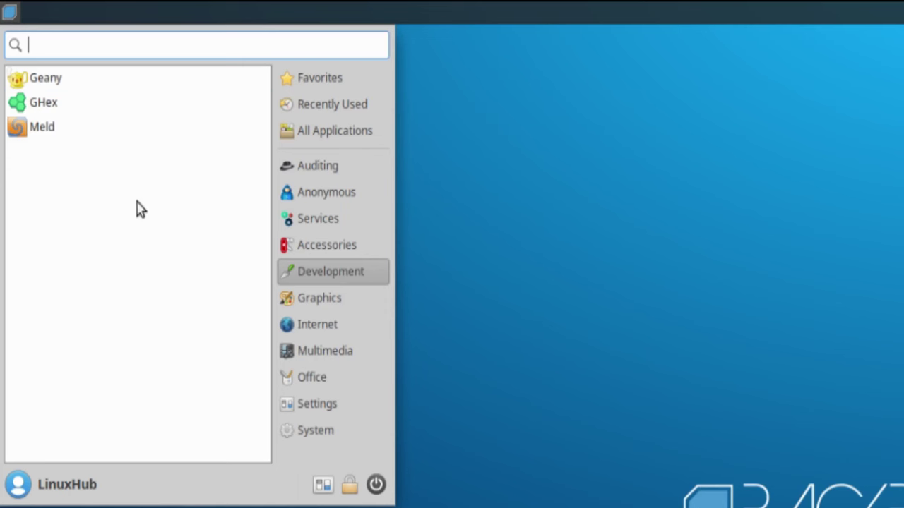
left_click(326, 298)
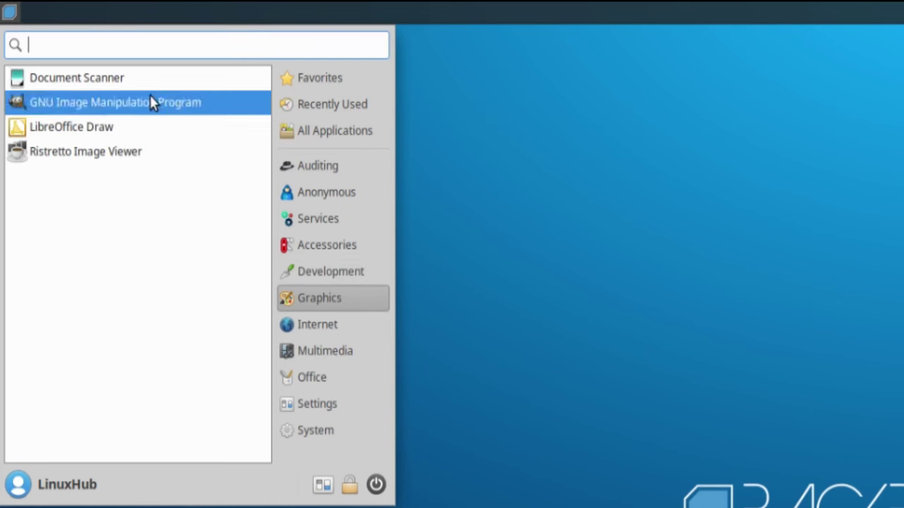
left_click(317, 327)
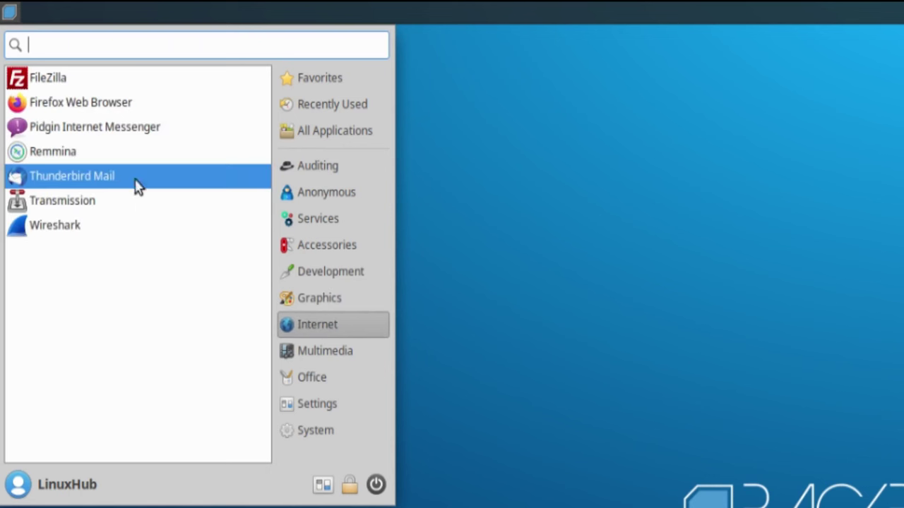
left_click(327, 355)
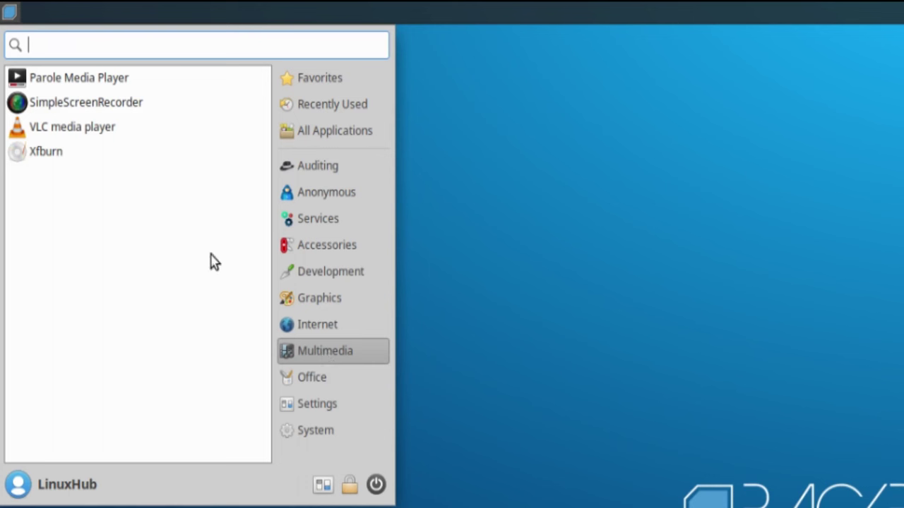
left_click(304, 381)
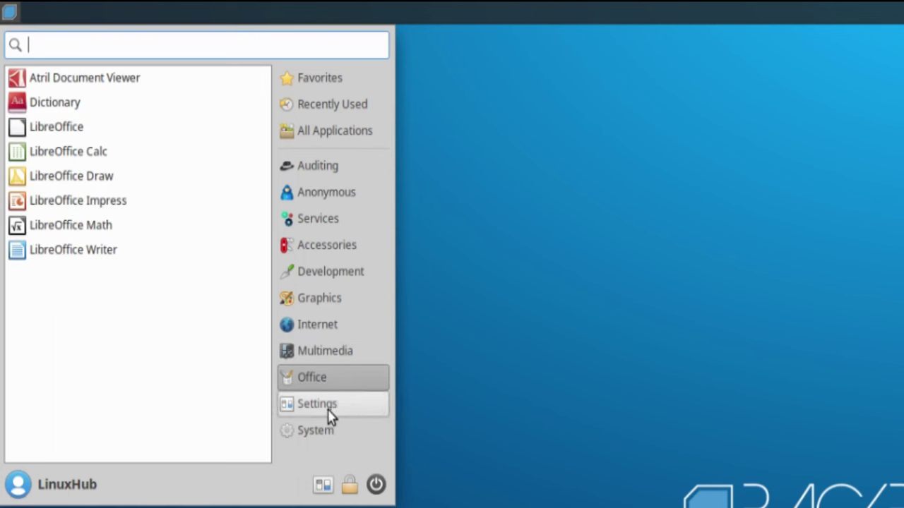
left_click(325, 410)
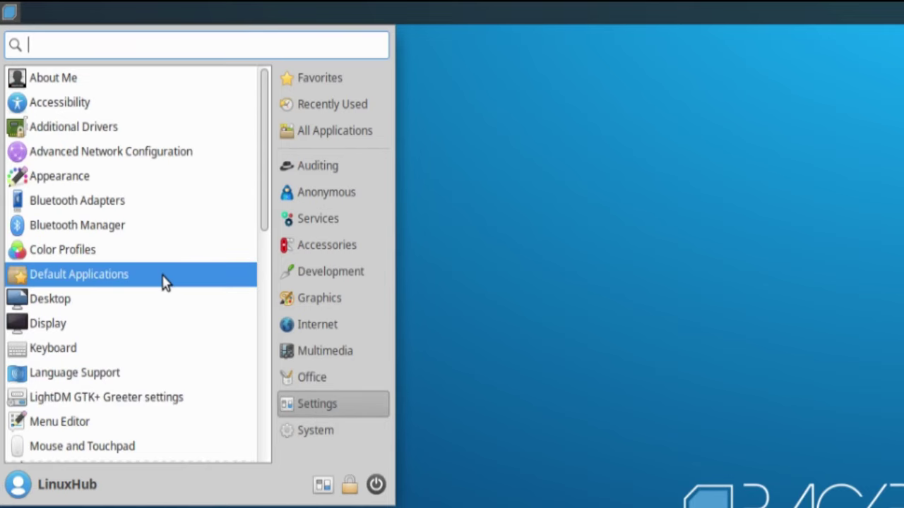
scroll(170, 304, "down", 10)
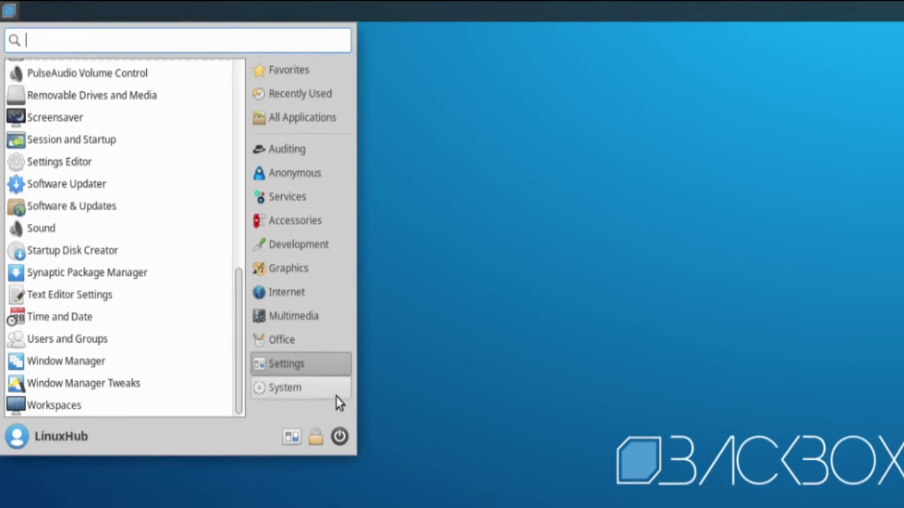
left_click(299, 404)
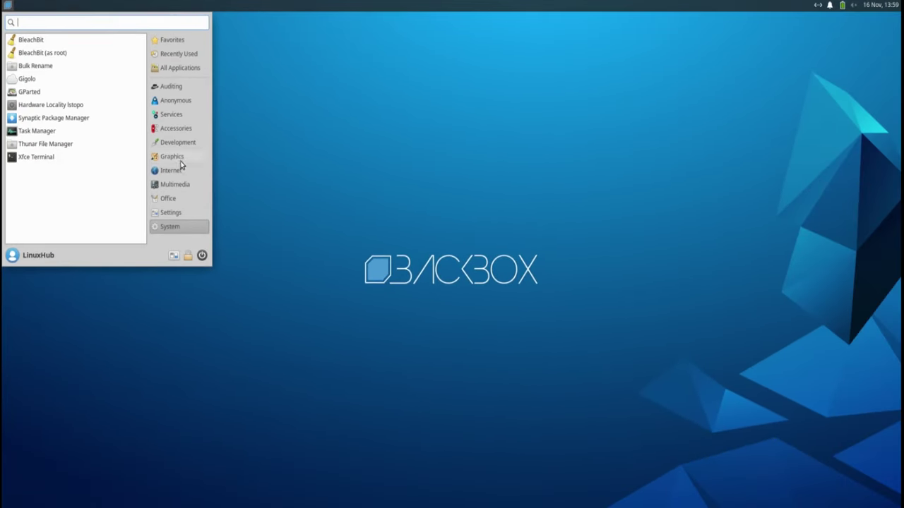
Step: Launch Firefox from Internet, maximize it, and enter 'backbox linux' in the address bar
left_click(169, 172)
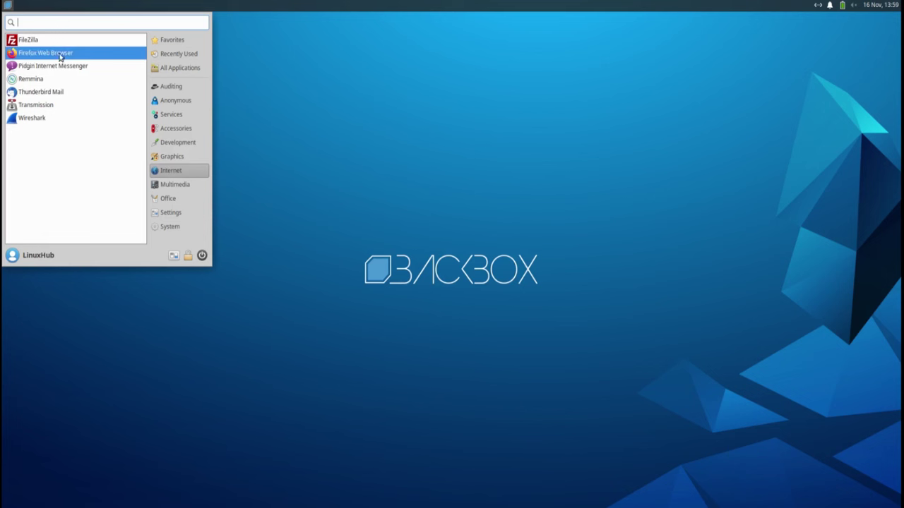
left_click(24, 58)
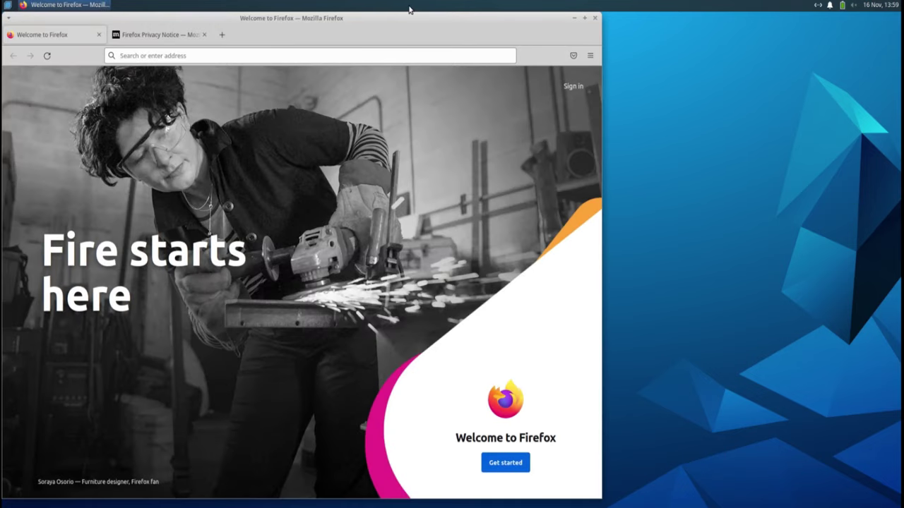
double_click(409, 18)
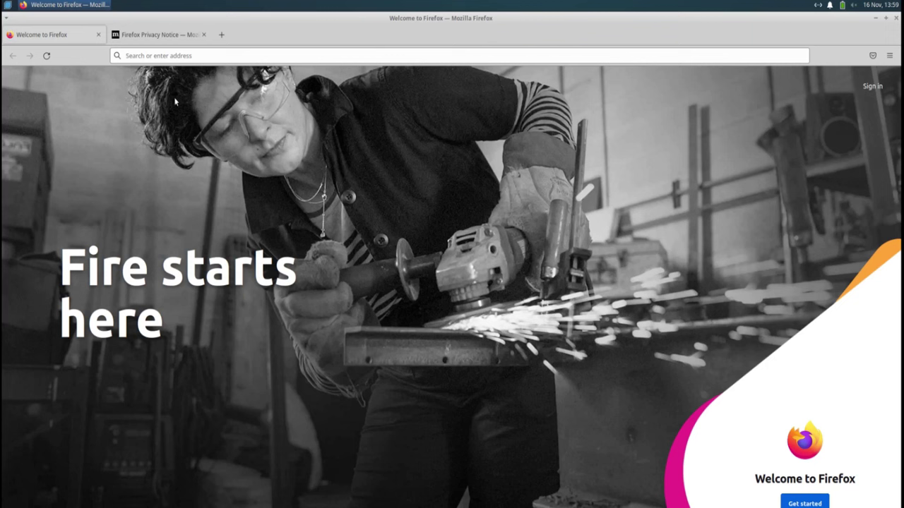
left_click(160, 56)
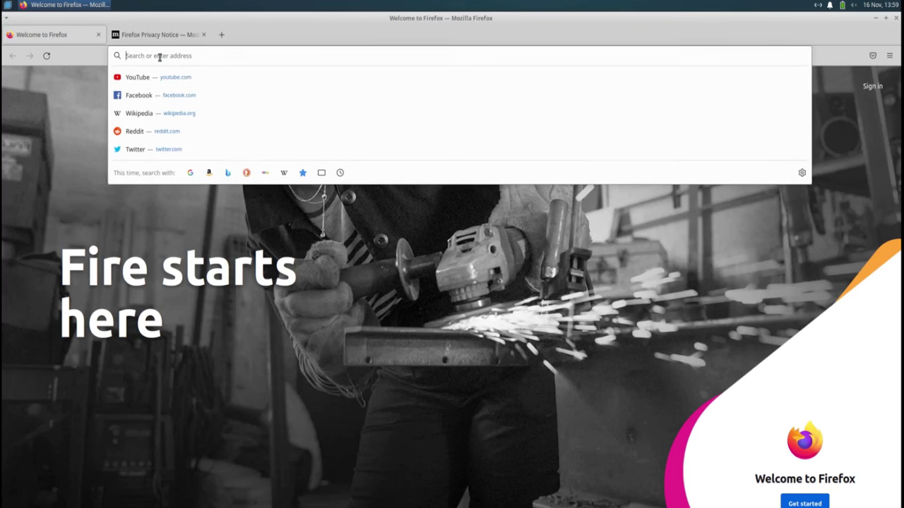
type("back")
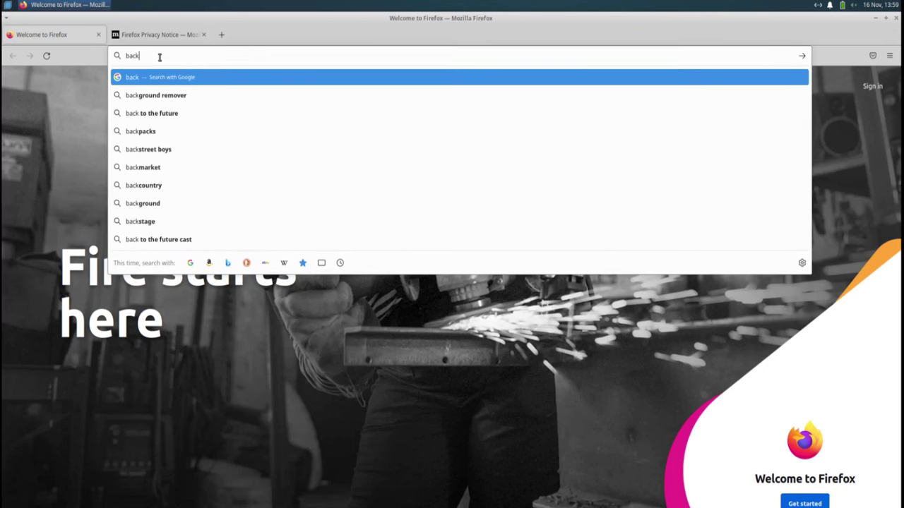
type("box li")
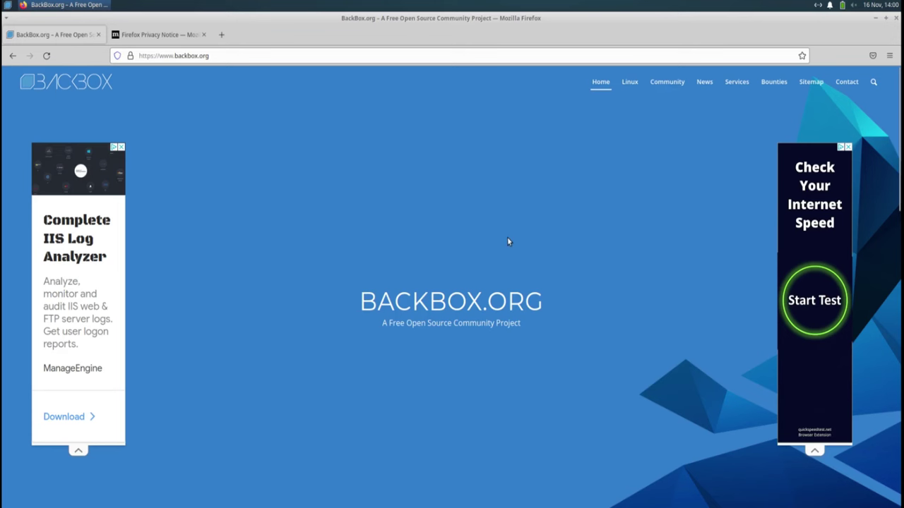
scroll(507, 239, "down", 5)
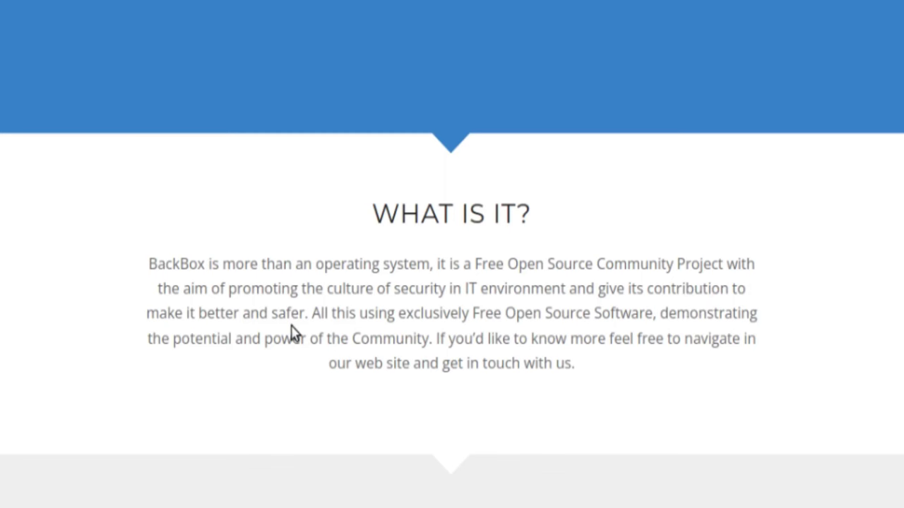
scroll(293, 332, "down", 1)
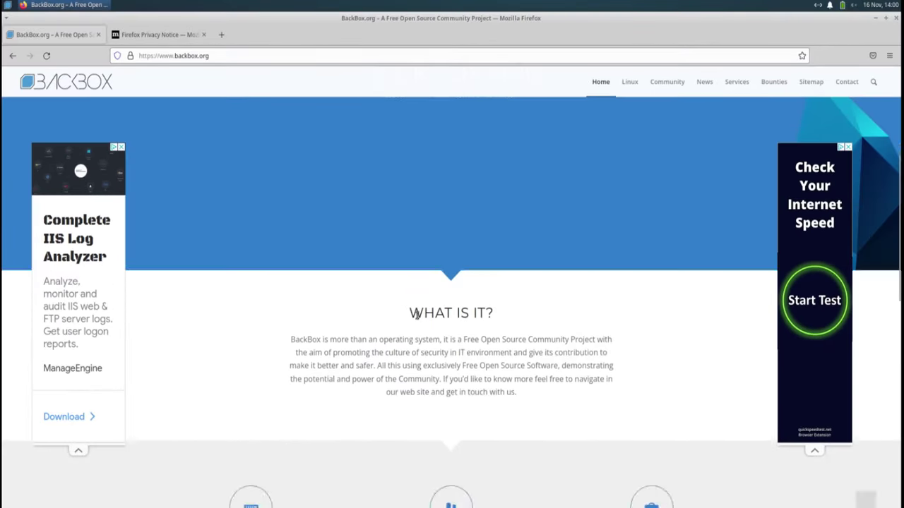
scroll(417, 316, "down", 5)
scroll(504, 312, "down", 5)
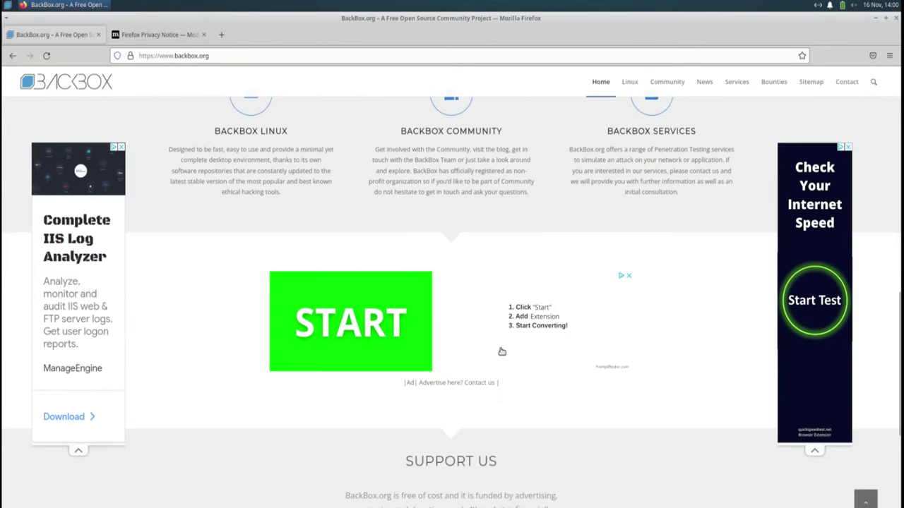
scroll(488, 379, "down", 3)
scroll(434, 379, "down", 1)
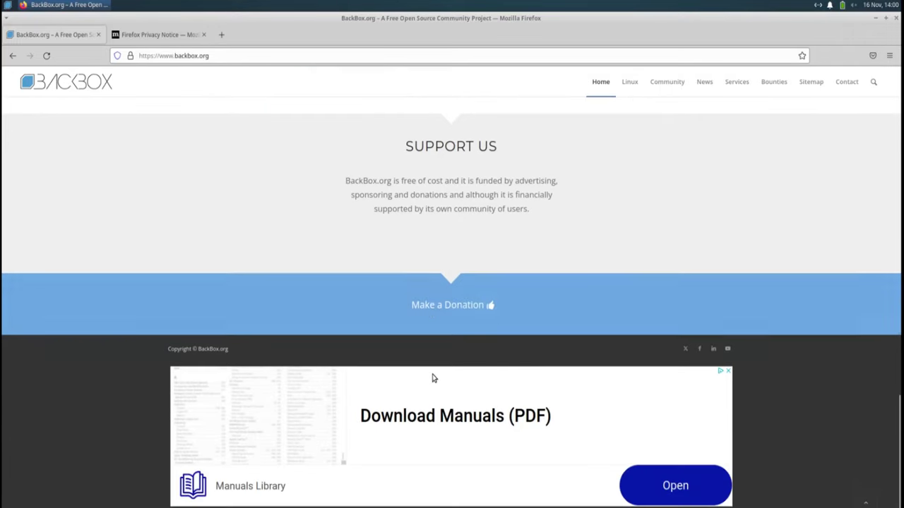
scroll(452, 377, "up", 10)
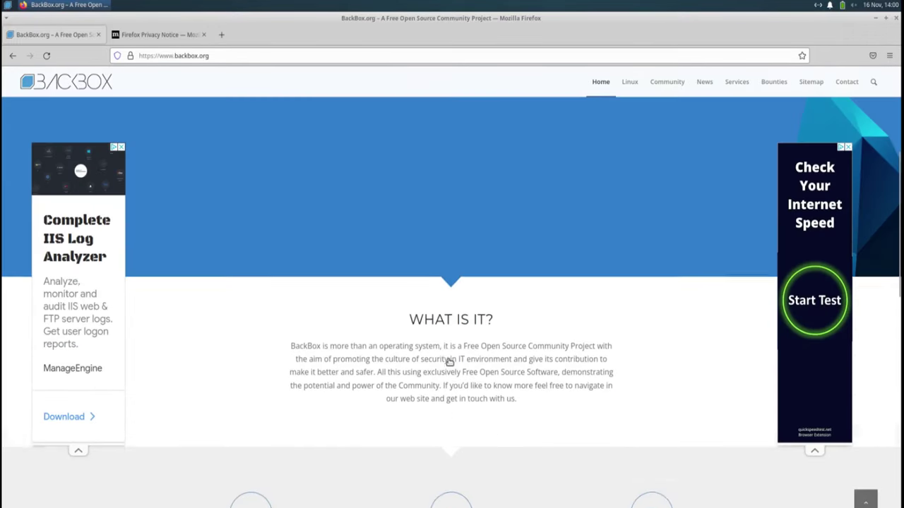
scroll(449, 360, "up", 5)
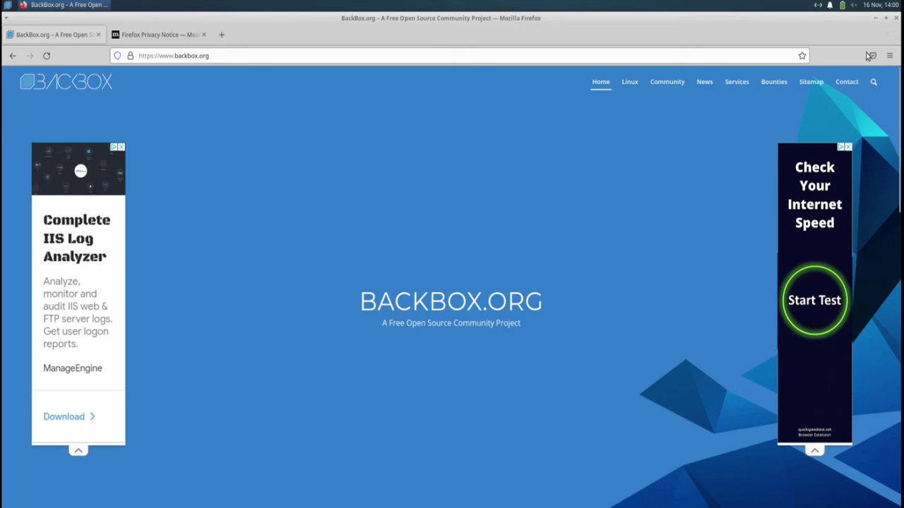
Step: Check the Firefox version in Help > About Firefox, then close the About dialog
left_click(891, 56)
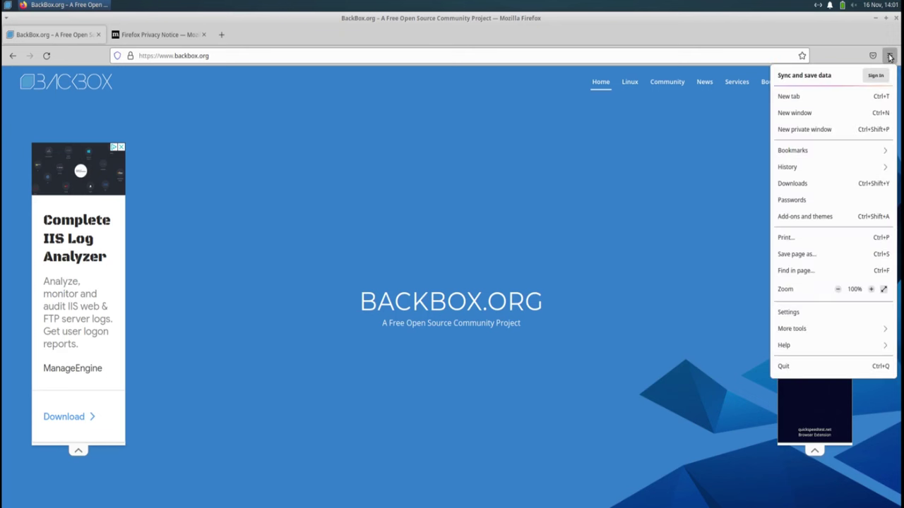
left_click(807, 344)
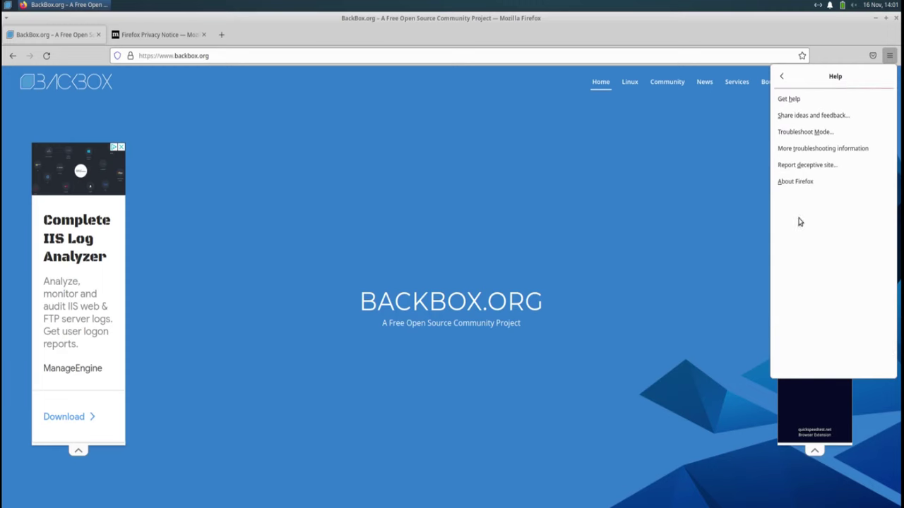
left_click(811, 183)
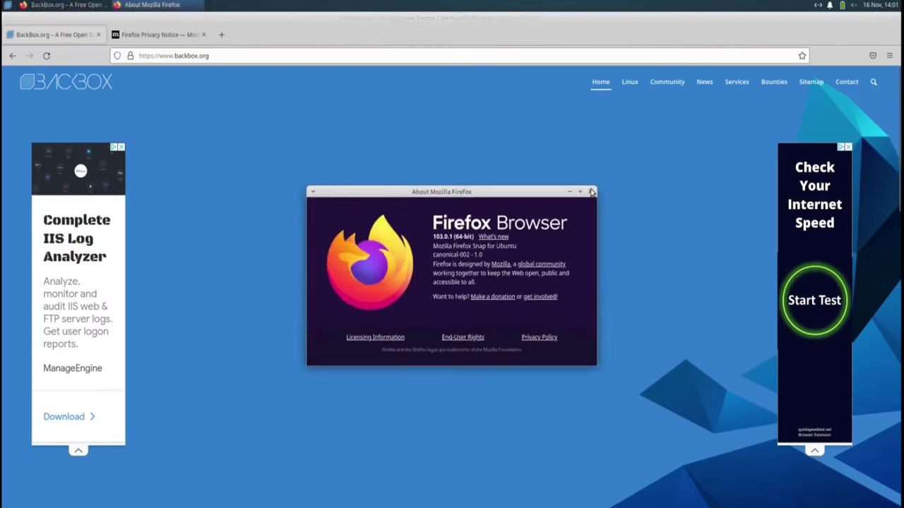
left_click(680, 142)
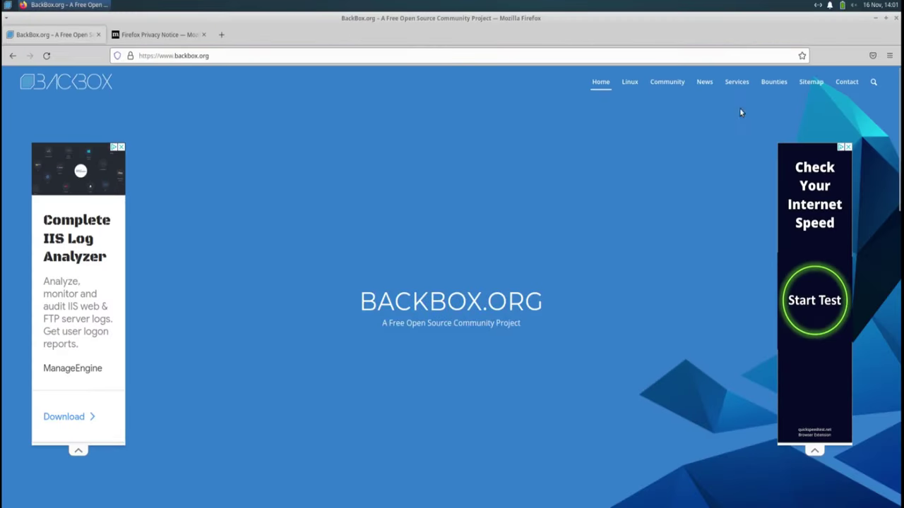
left_click(895, 19)
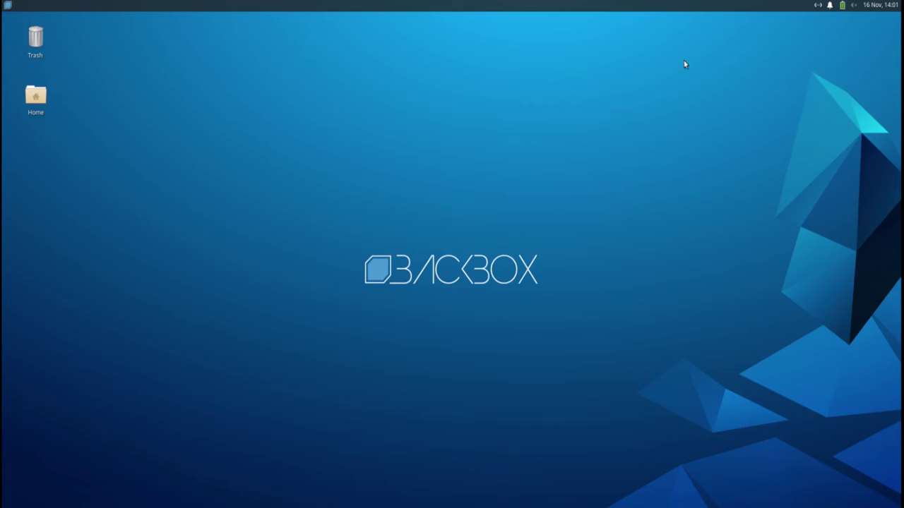
left_click(7, 6)
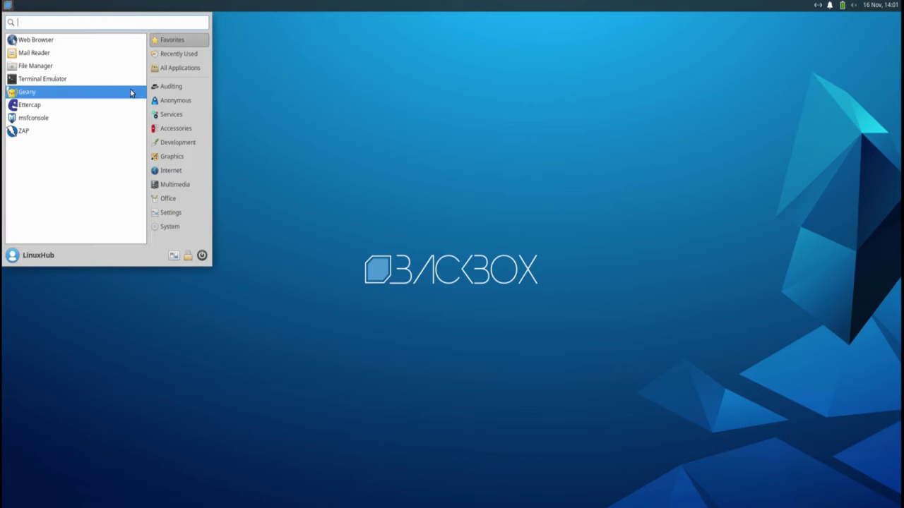
left_click(166, 86)
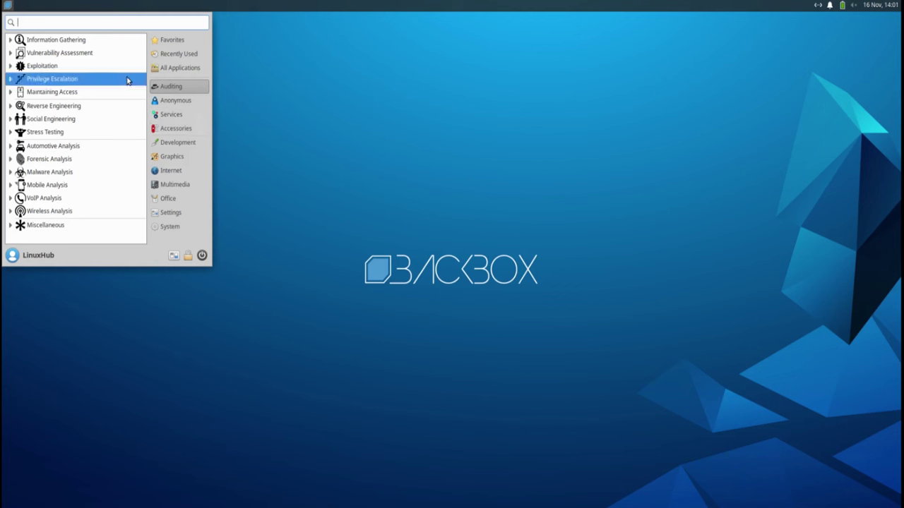
left_click(62, 43)
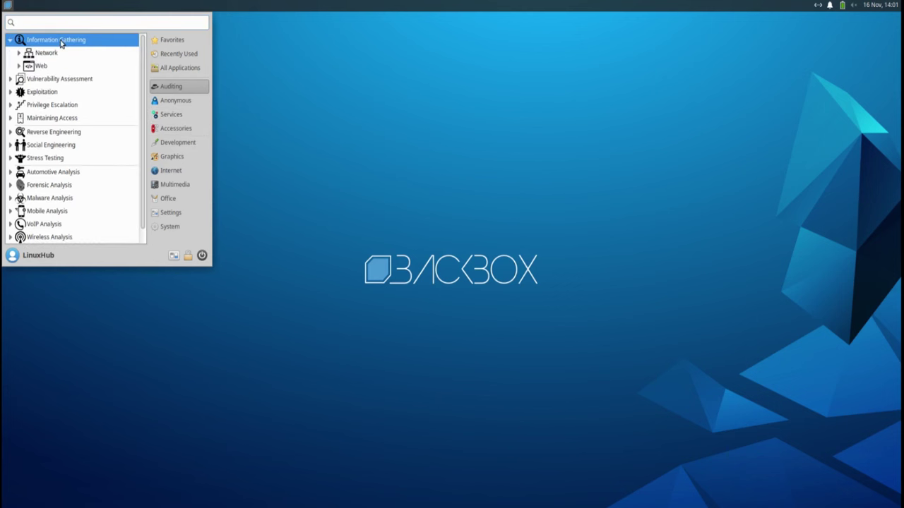
left_click(43, 66)
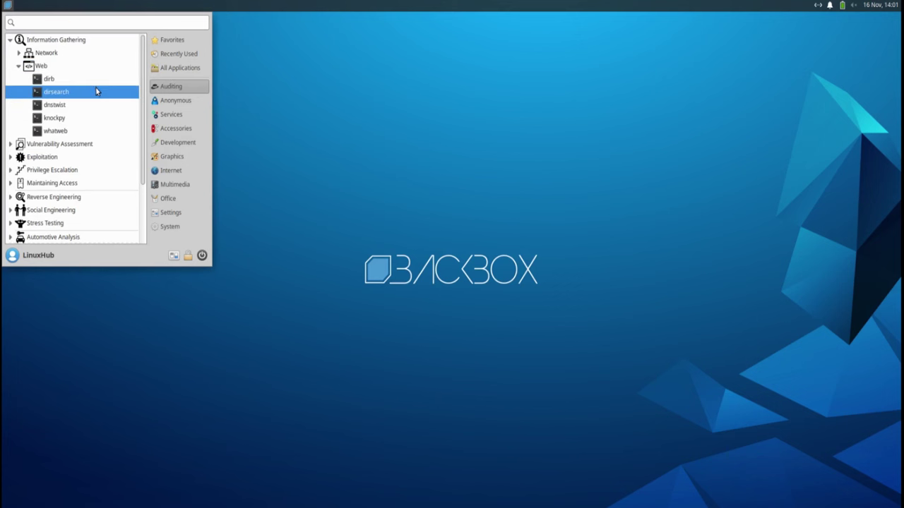
left_click(59, 82)
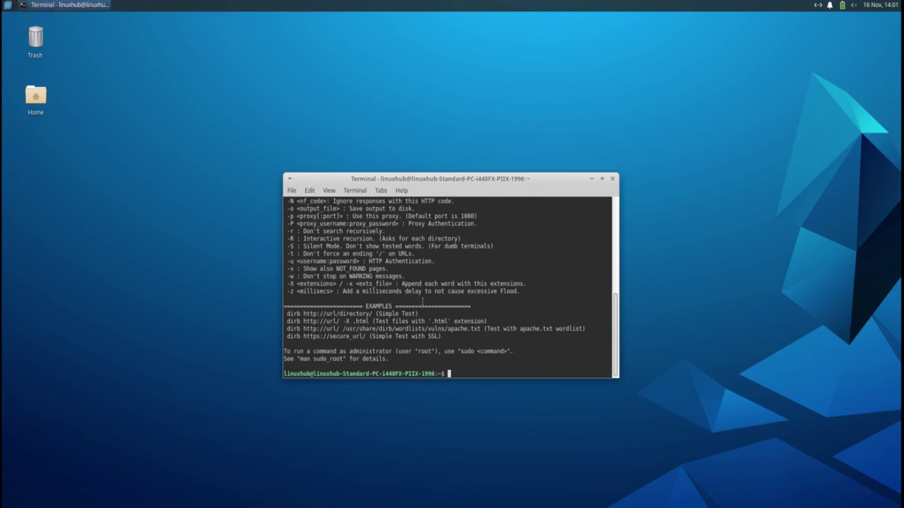
scroll(370, 270, "up", 8)
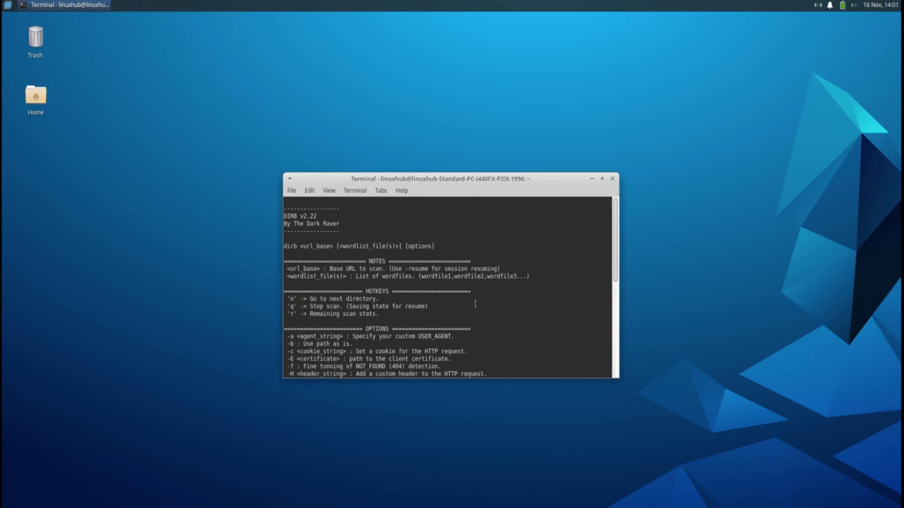
left_click(613, 180)
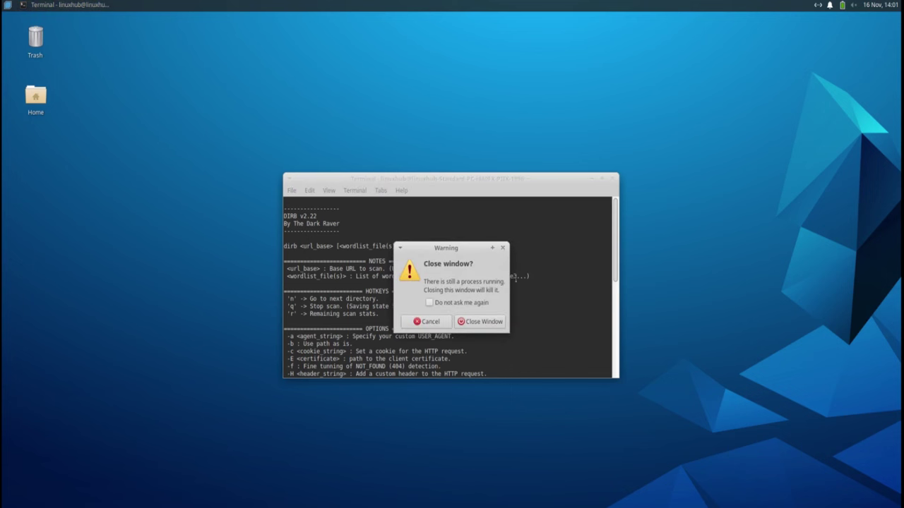
left_click(481, 322)
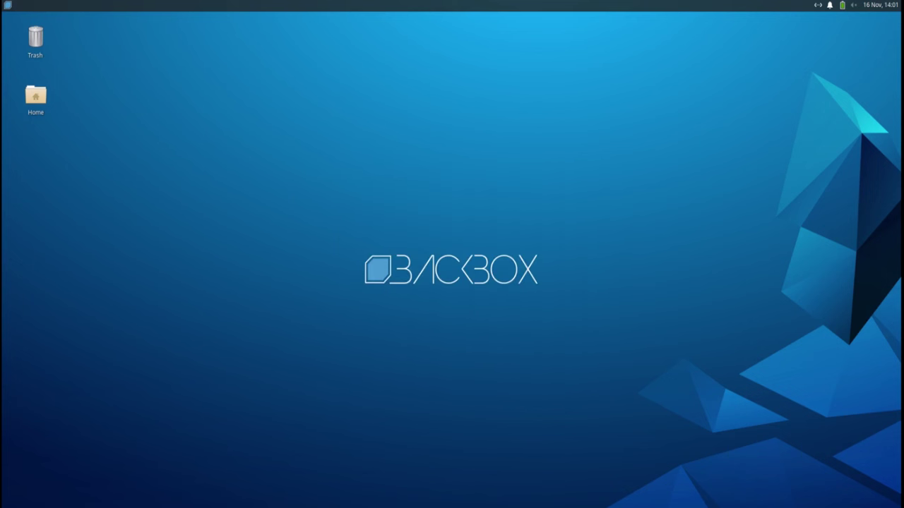
left_click(8, 8)
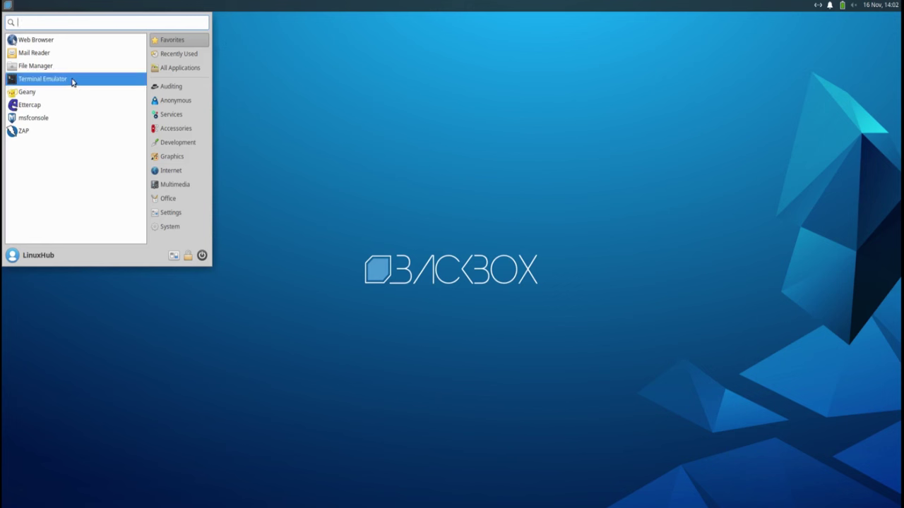
left_click(48, 68)
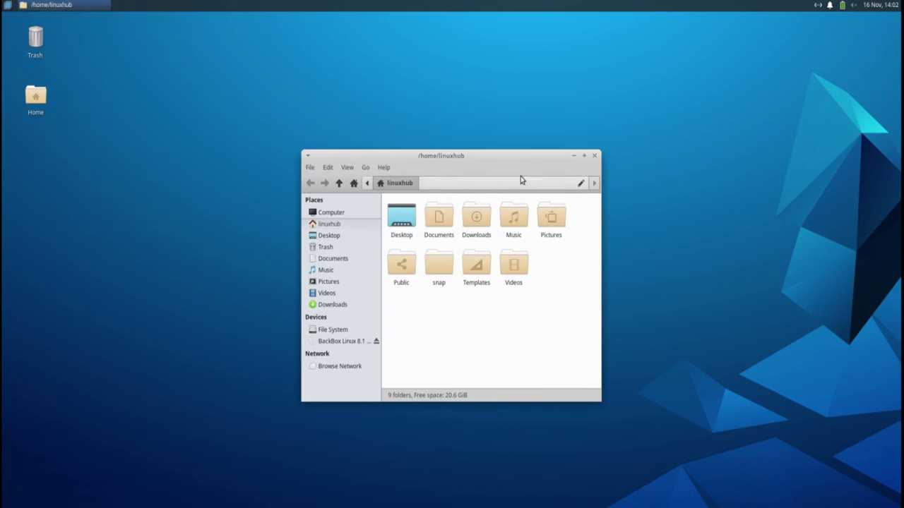
double_click(482, 158)
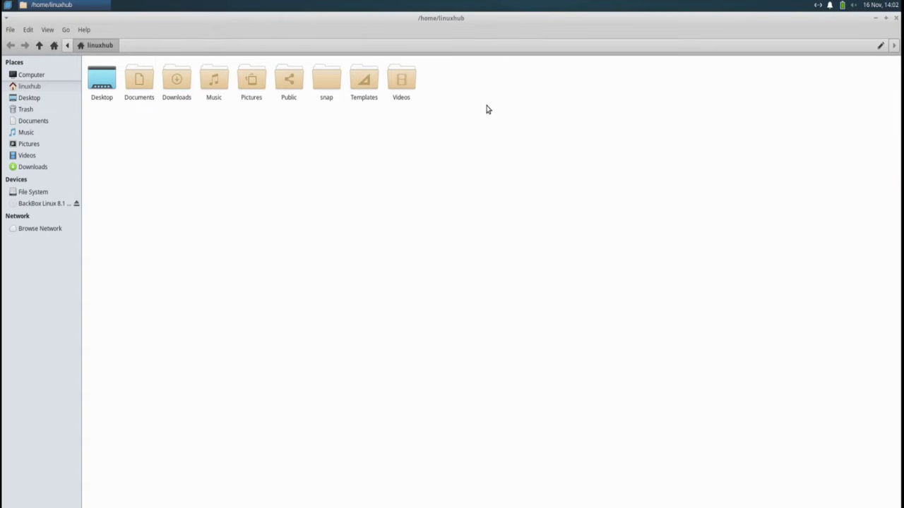
left_click(84, 30)
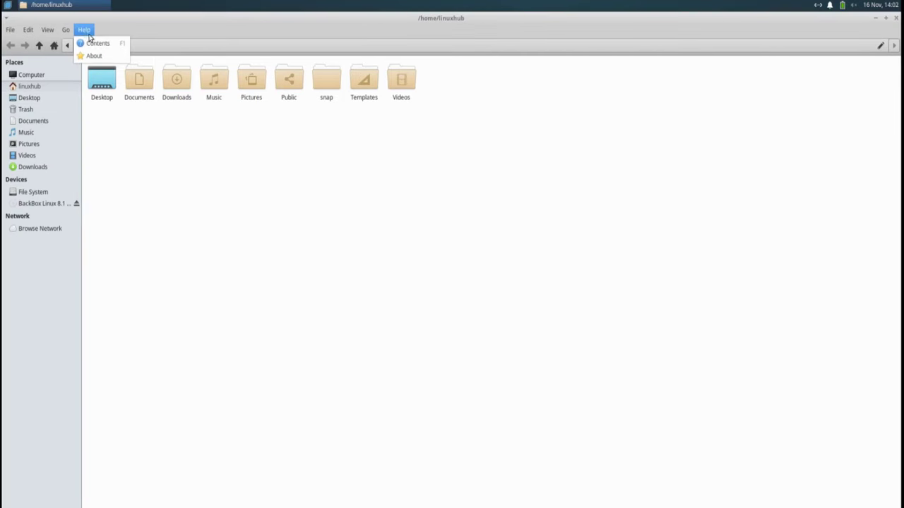
left_click(97, 56)
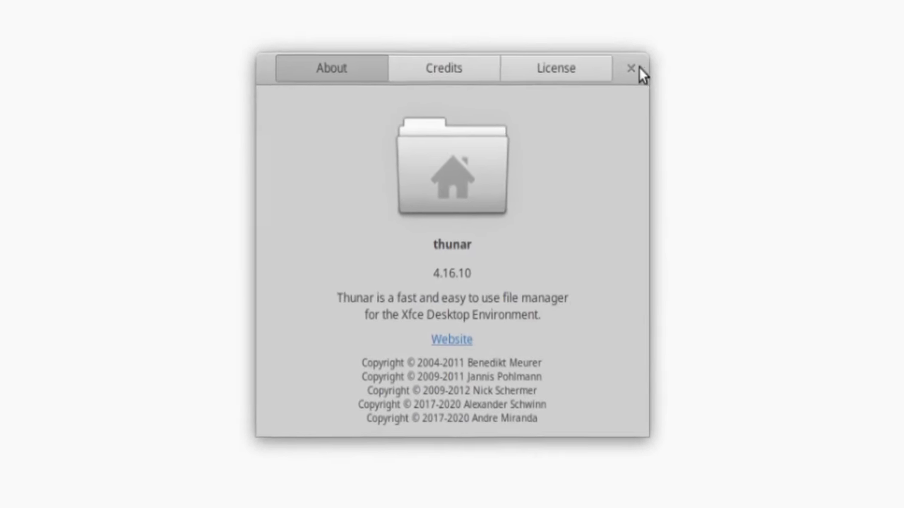
left_click(622, 81)
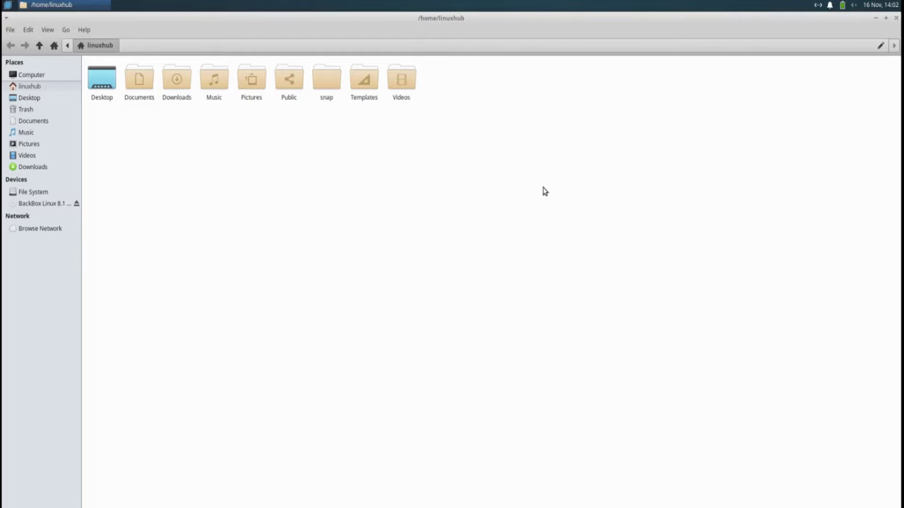
left_click(896, 18)
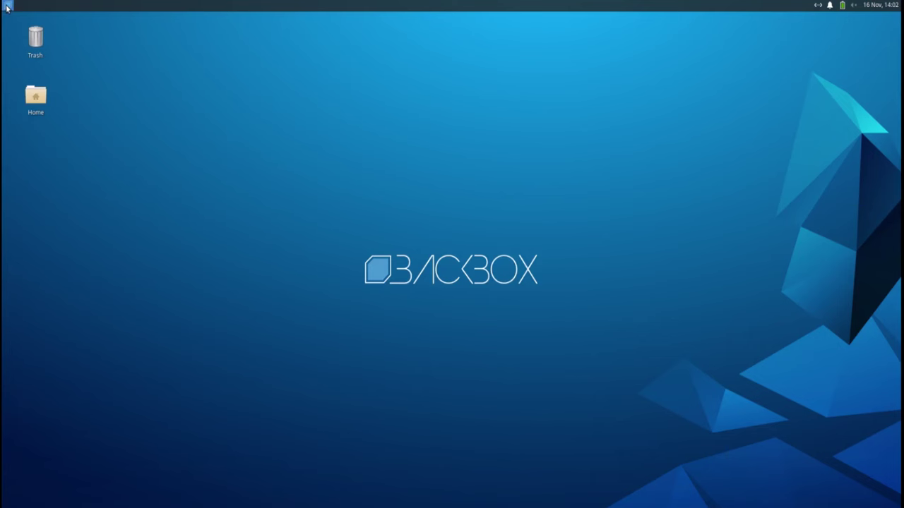
Step: Launch Terminal Emulator maximized and view its About dialog showing version 0.8.10, then close it
left_click(7, 7)
left_click(27, 83)
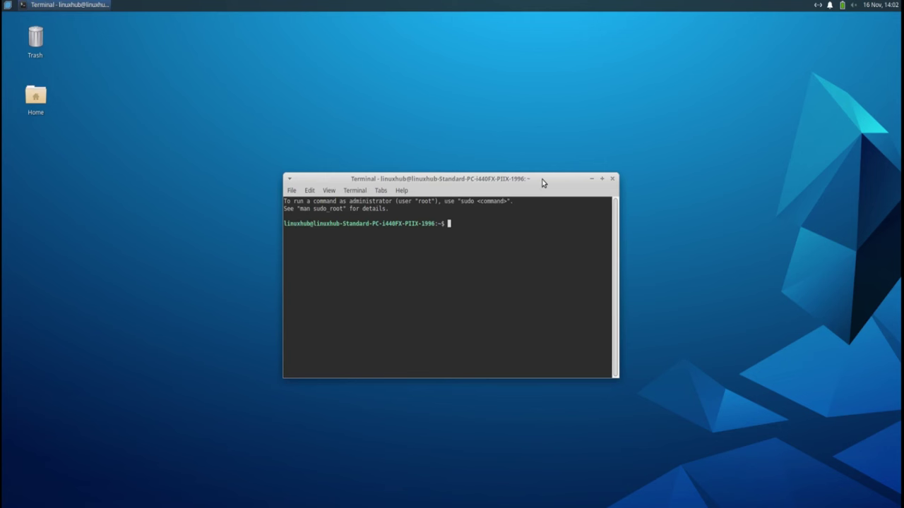
double_click(543, 182)
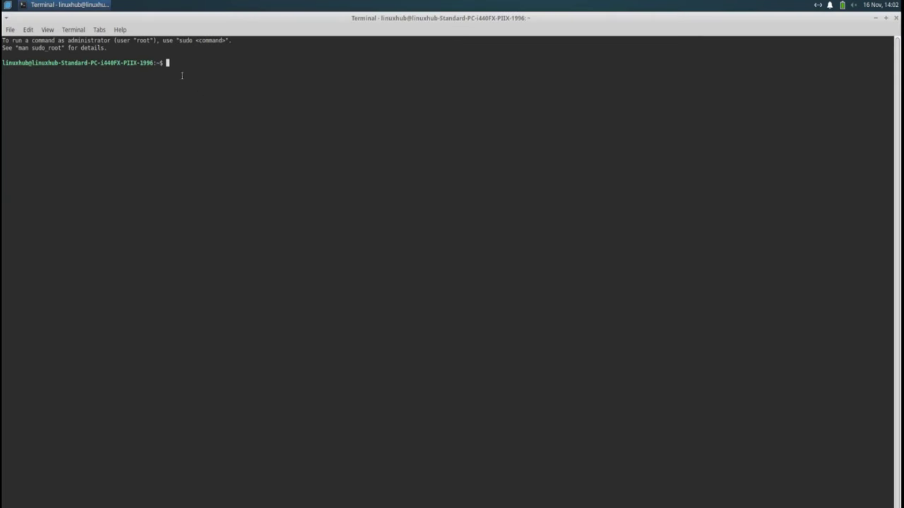
left_click(120, 31)
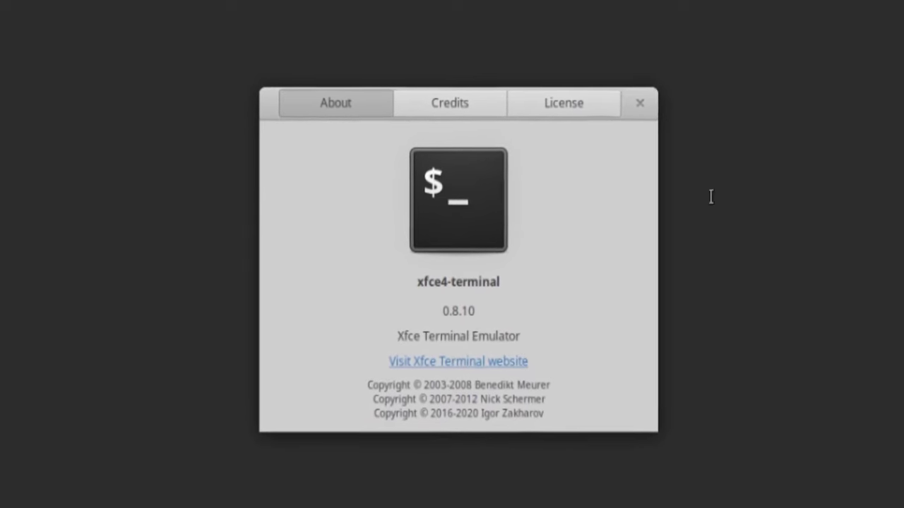
left_click(639, 103)
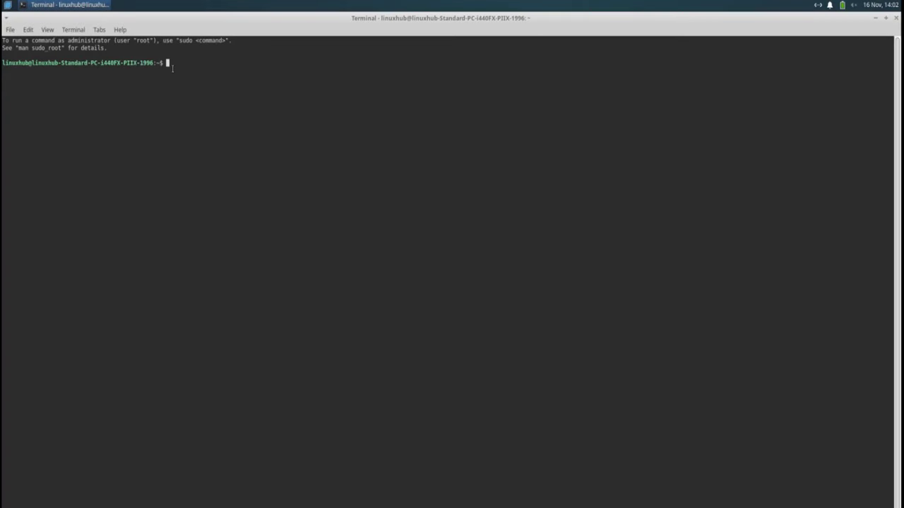
Step: Install htop with 'sudo apt install htop', entering the account password, and run htop
type("htop")
key("Return")
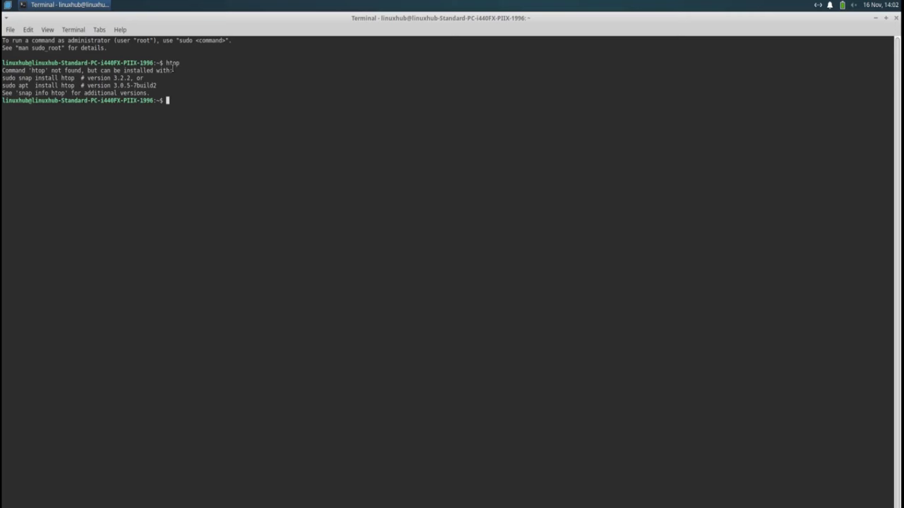
type("sudo apt install htop -y")
key("Return")
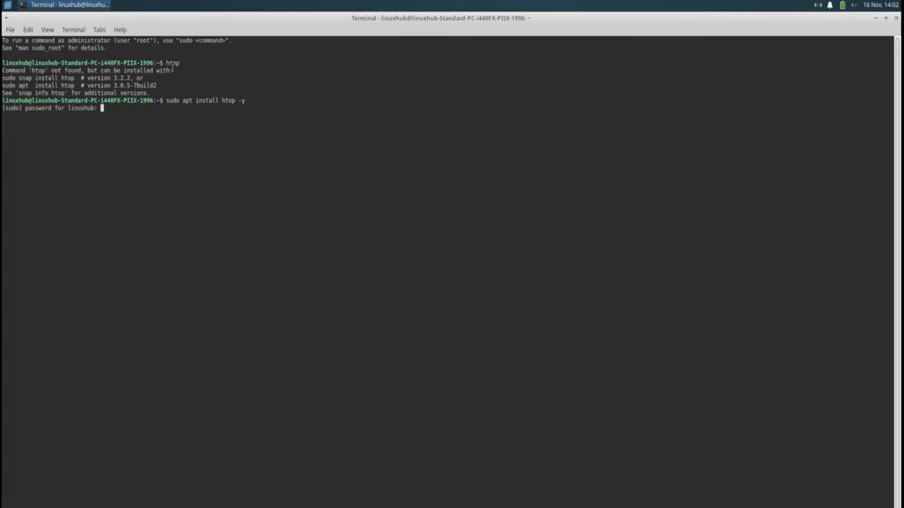
key("Return")
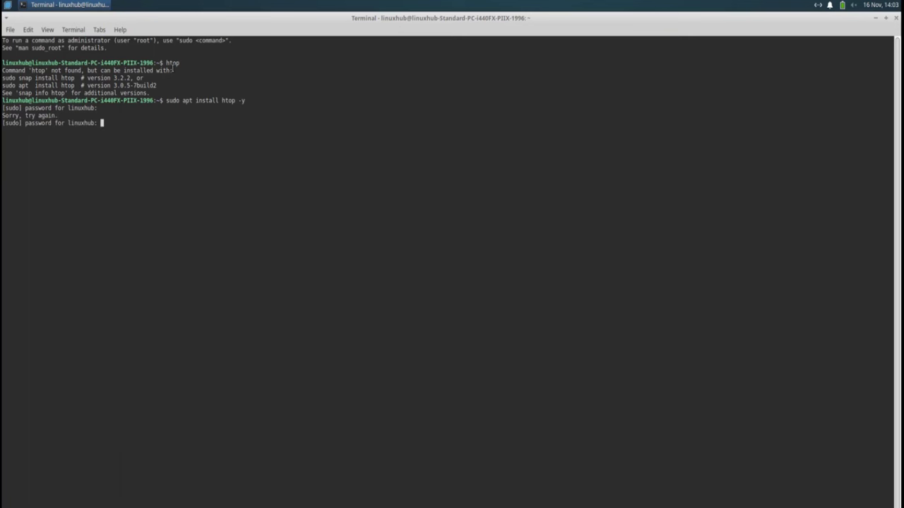
key("Return")
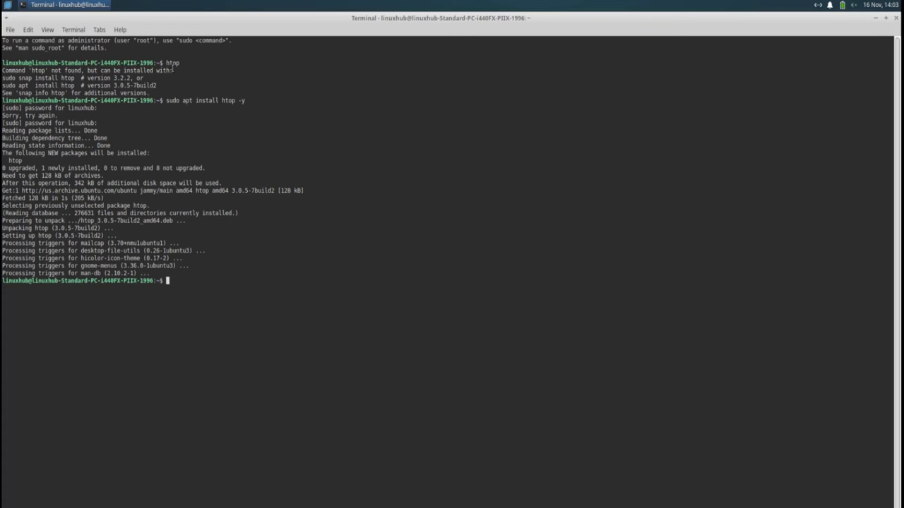
type("htop")
key("Return")
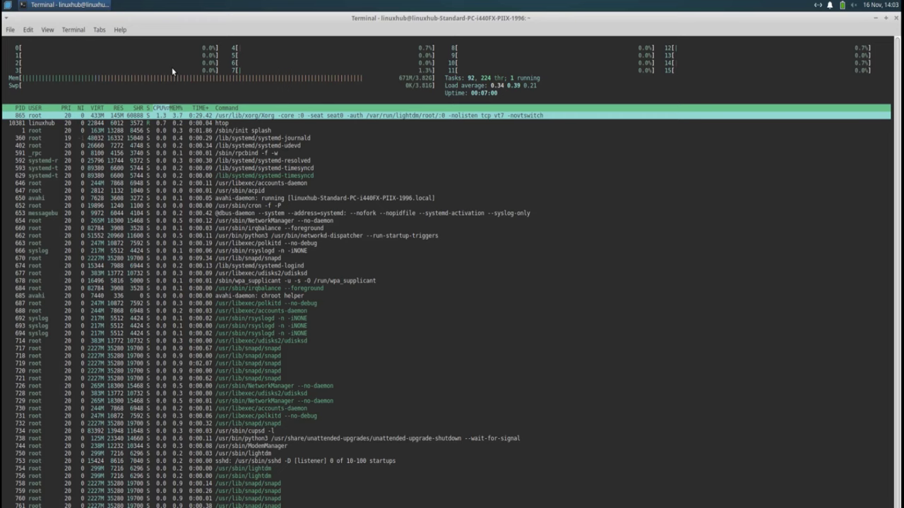
Step: Enlarge the terminal text, quit htop with q, and clear the screen with Ctrl+L
key("ctrl+plus")
key("ctrl+plus")
key("ctrl+plus")
key("ctrl+plus")
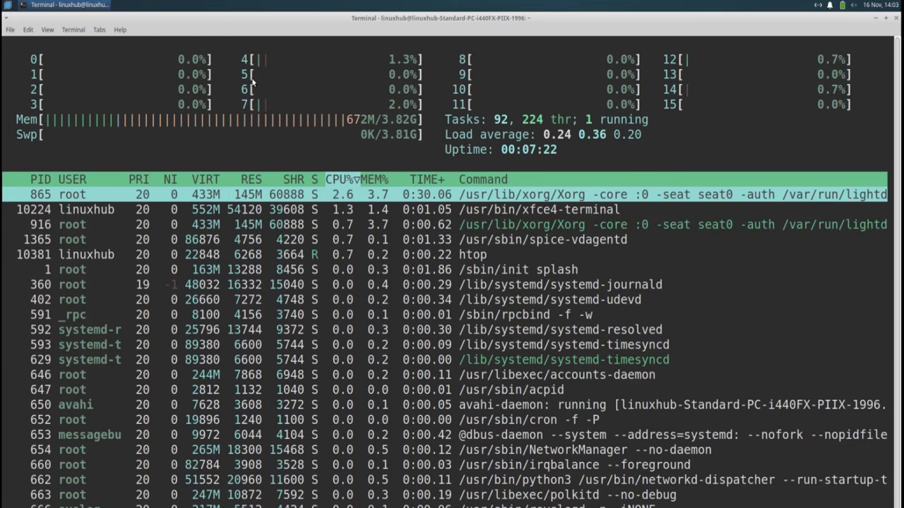
key("q")
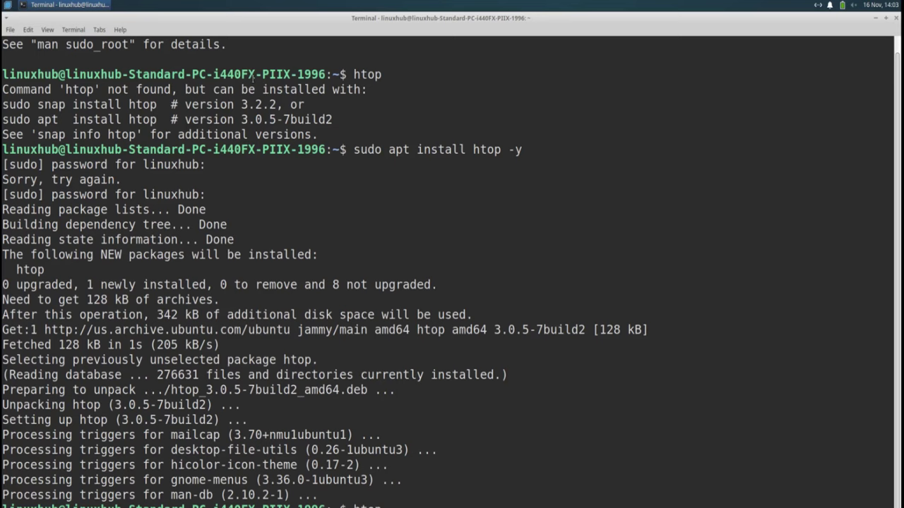
key("ctrl+l")
Step: Try running neofetch, then install it with 'sudo apt install neofetch -y' in place of htop
type("n")
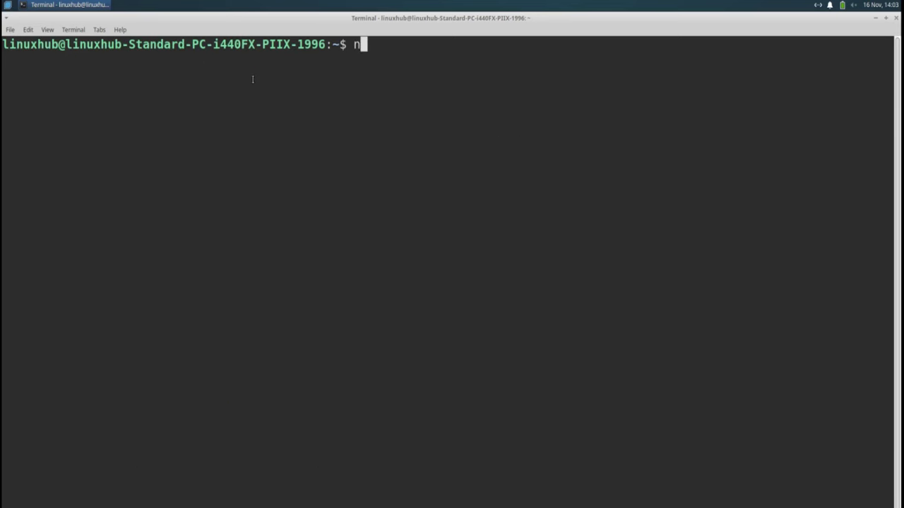
type("eofetch")
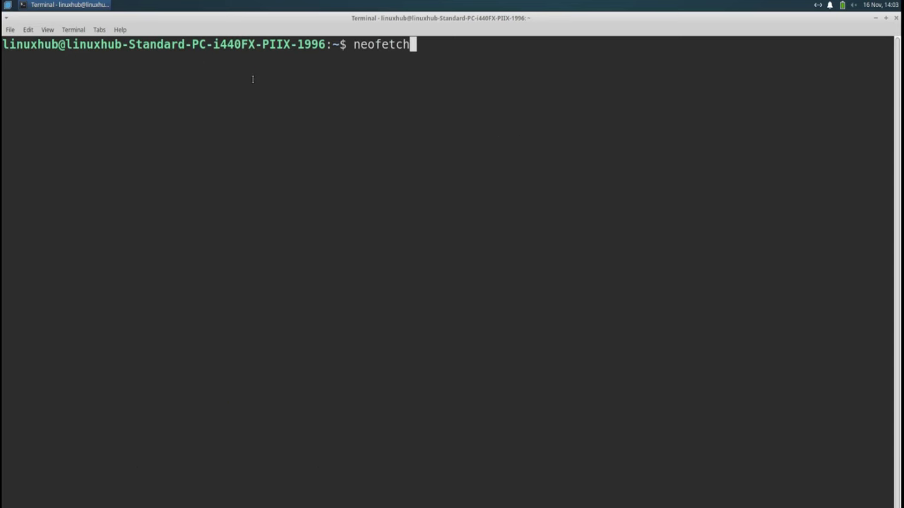
key("Return")
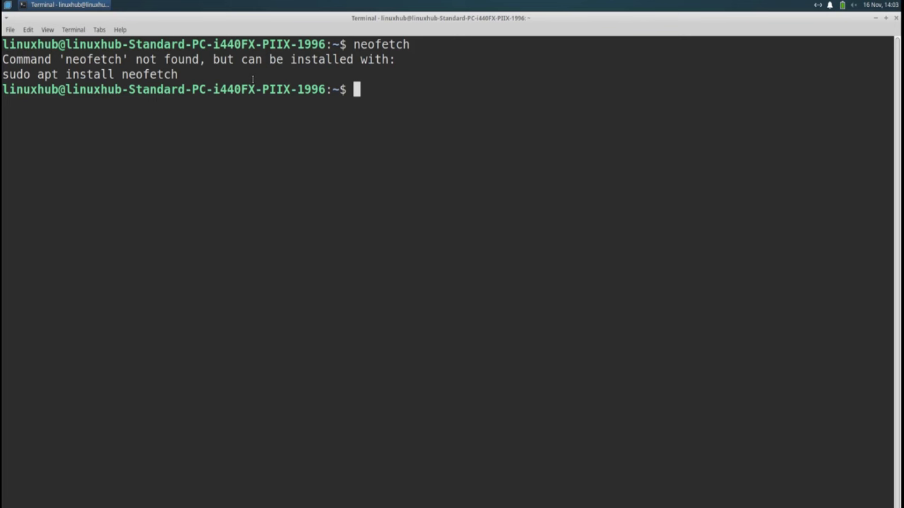
key("Up")
key("Up")
key("Up")
key("Up")
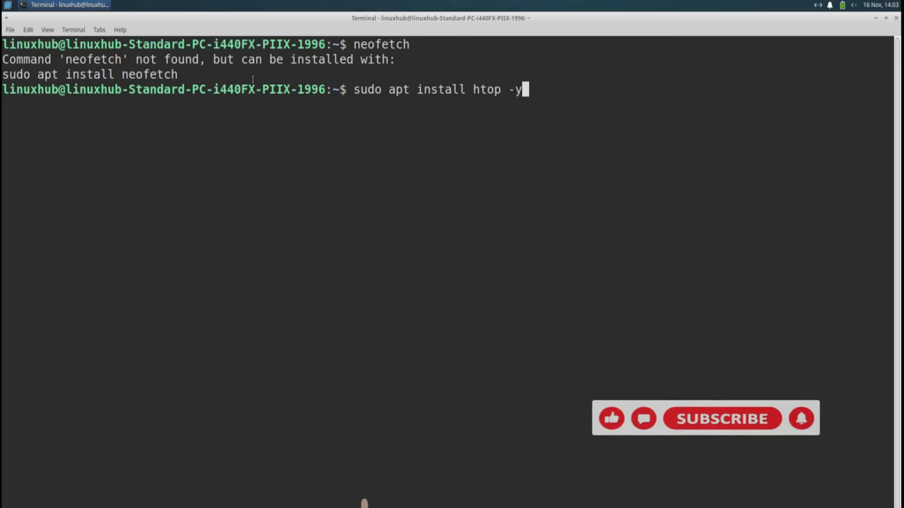
key("Left")
key("Left")
key("BackSpace")
key("BackSpace")
key("BackSpace")
key("BackSpace")
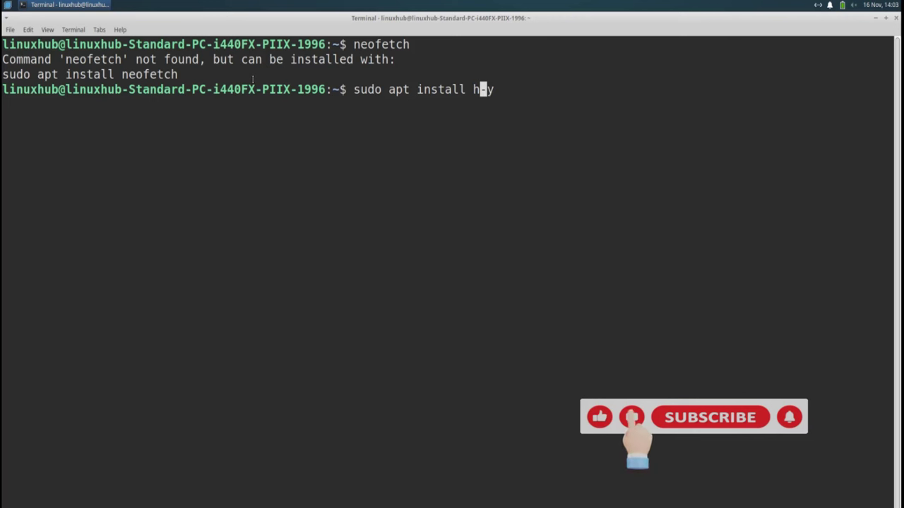
type("neofet")
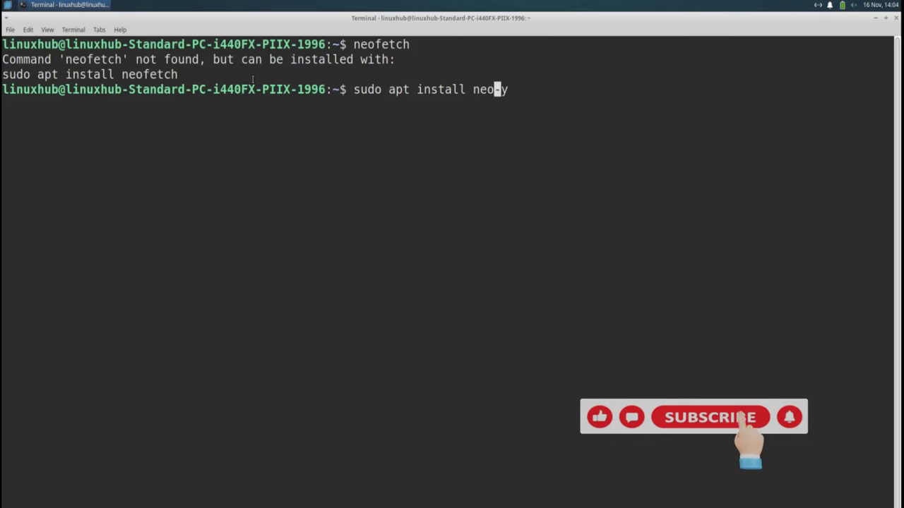
type("ch")
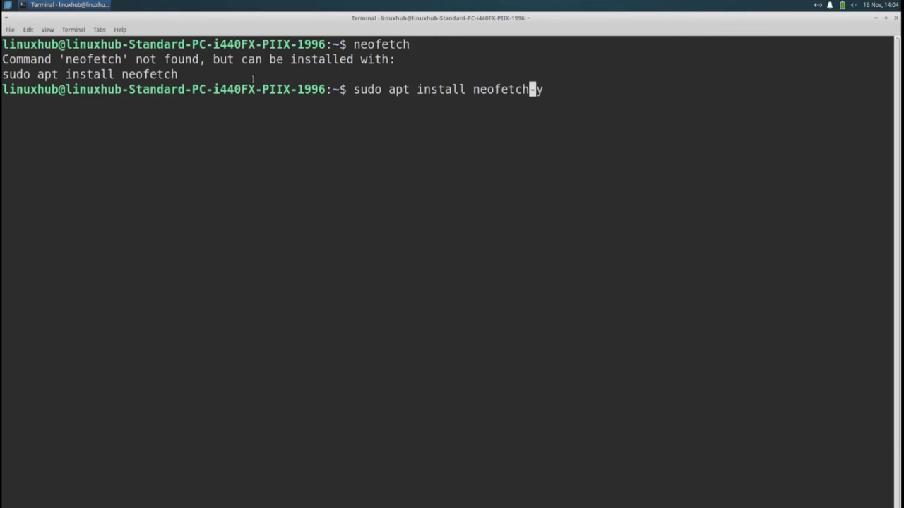
key("Return")
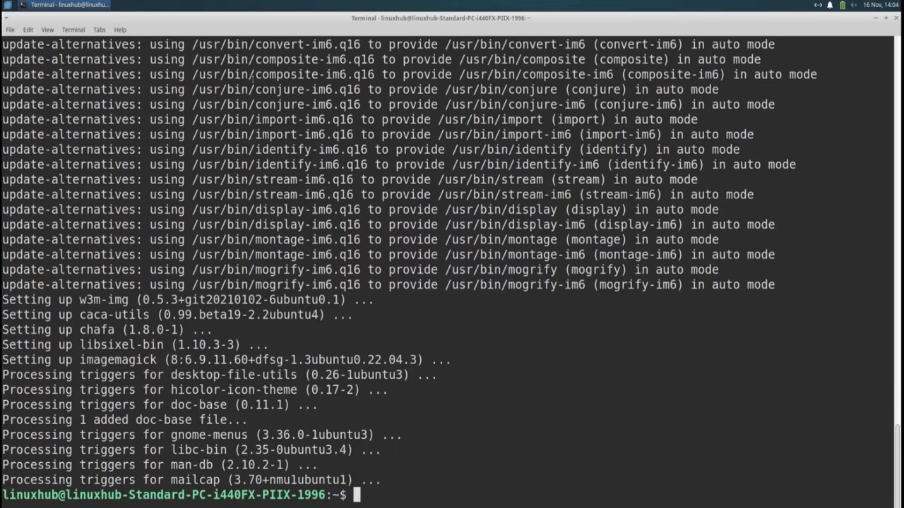
Step: Clear the screen, run neofetch to show the BackBox Linux 8.1 summary, then close the terminal
type("clear")
key("Return")
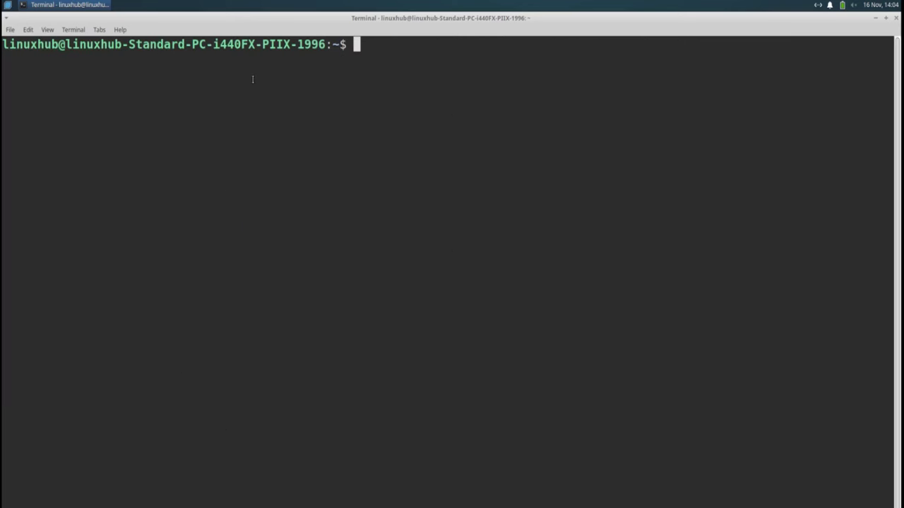
type("neofet")
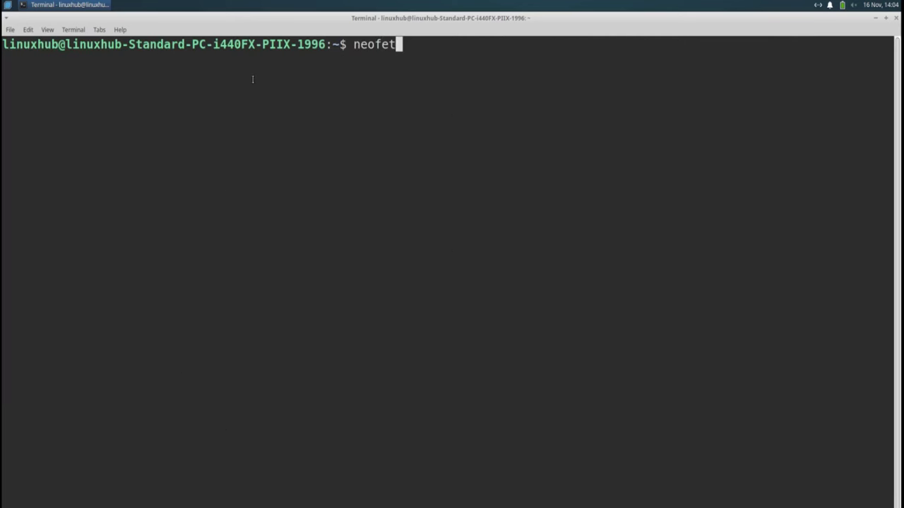
type("ch")
key("Return")
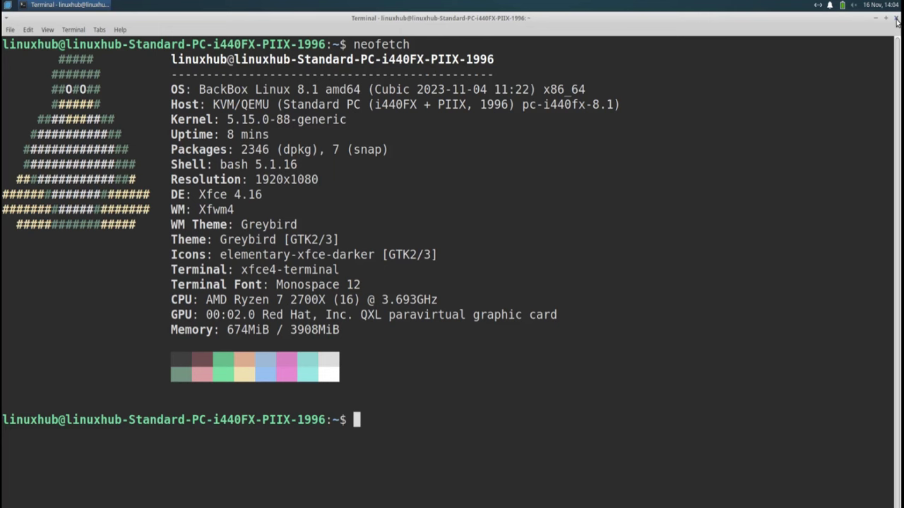
left_click(897, 20)
Step: Launch Geany maximized and view its About dialog showing version 1.38, then dismiss it
left_click(8, 5)
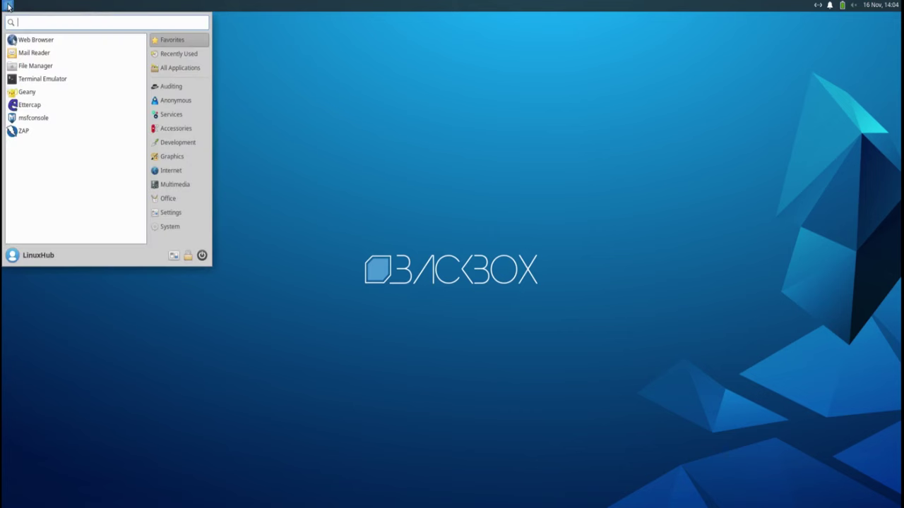
left_click(29, 92)
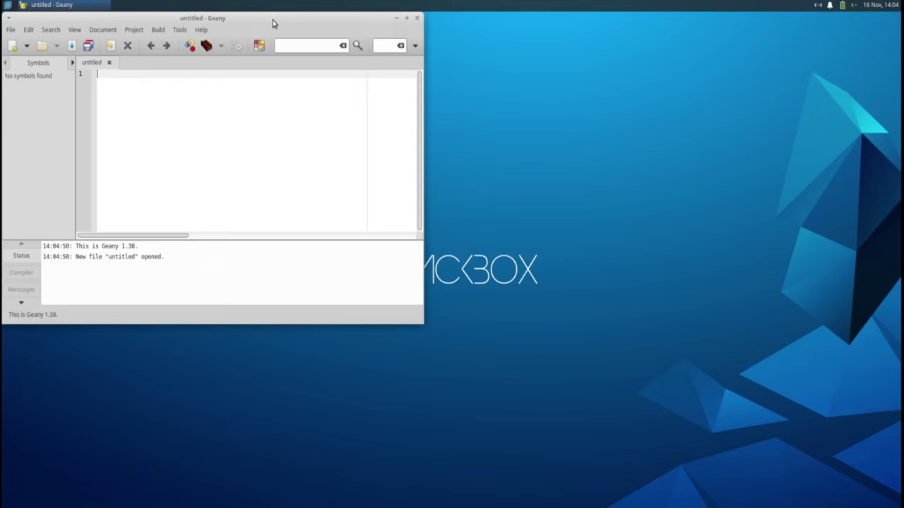
double_click(267, 20)
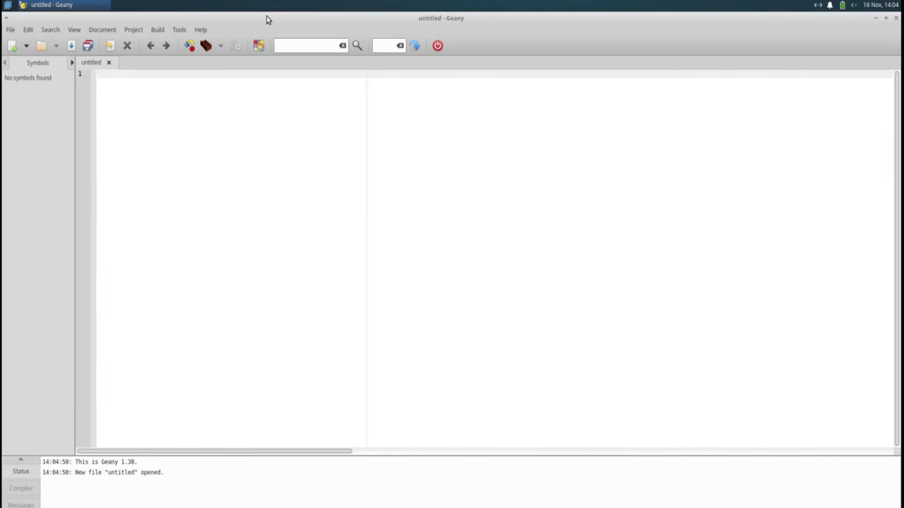
left_click(201, 31)
left_click(235, 133)
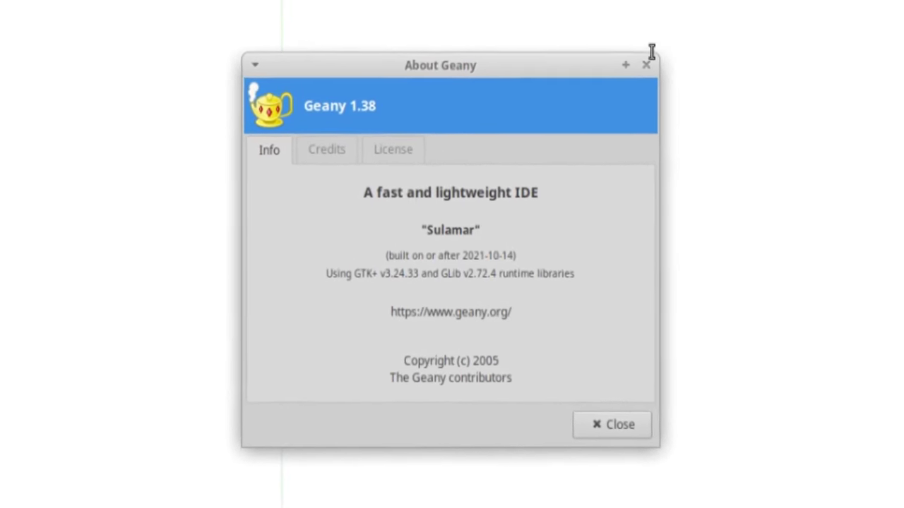
left_click(641, 75)
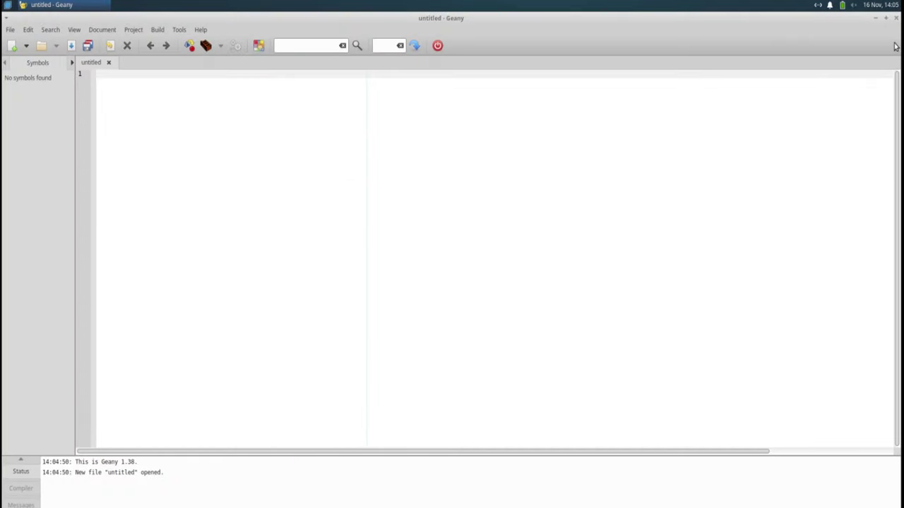
Step: Close Geany, launch Parole Media Player from Multimedia, then reopen the Multimedia menu listing
left_click(897, 18)
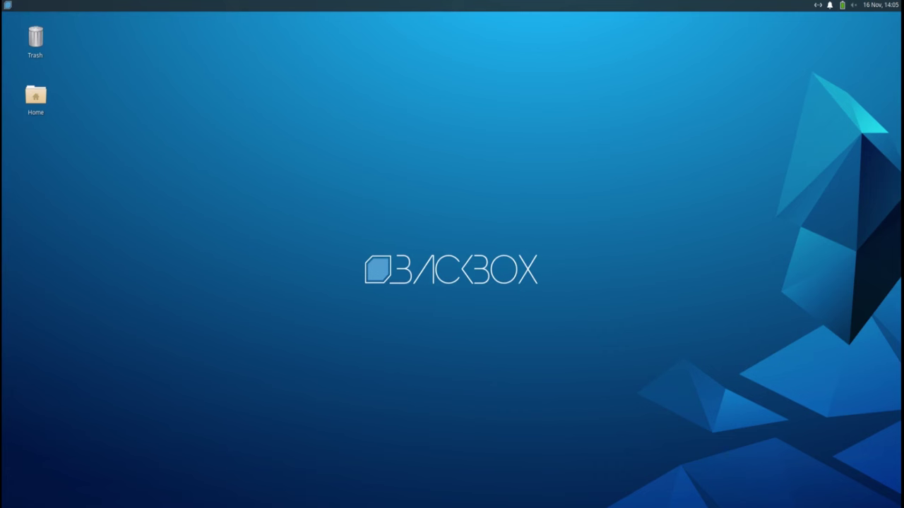
left_click(10, 6)
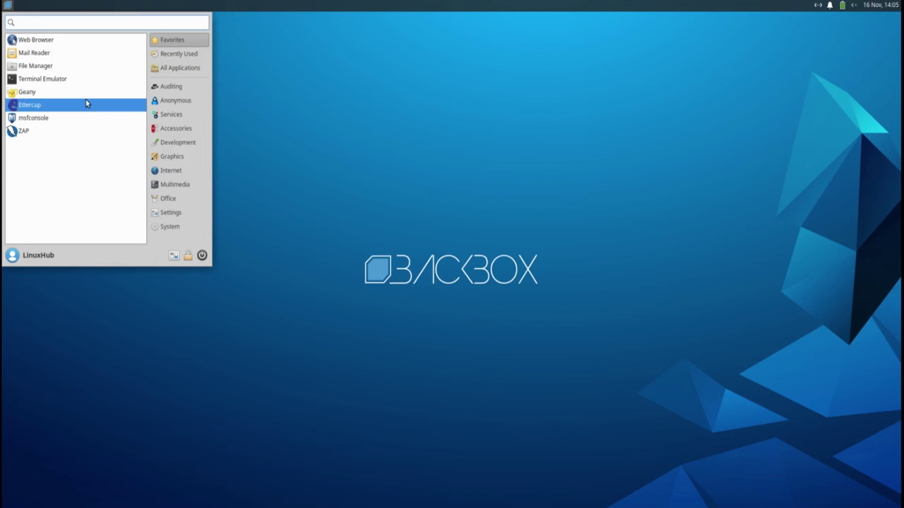
left_click(167, 185)
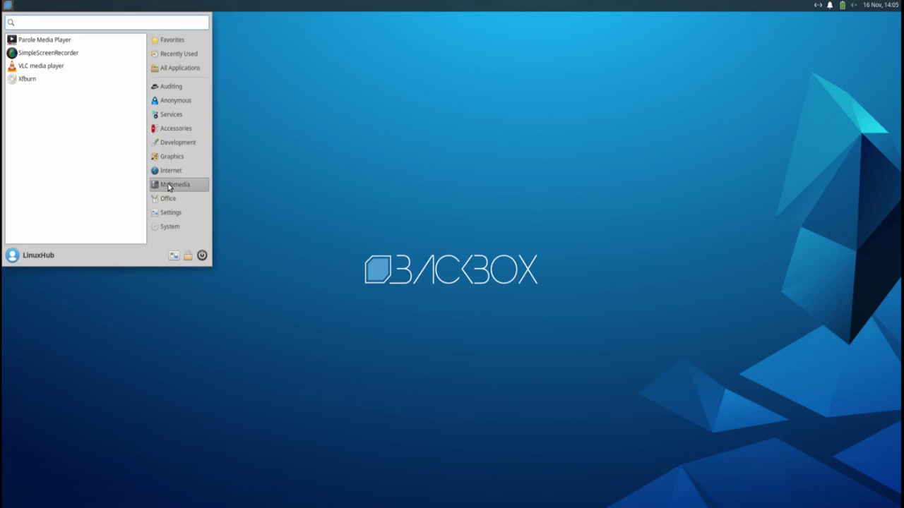
left_click(42, 41)
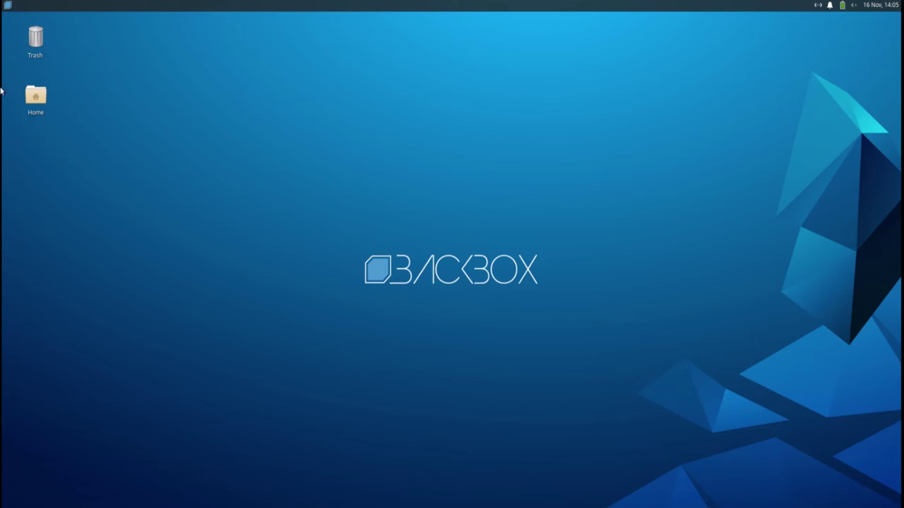
left_click(9, 5)
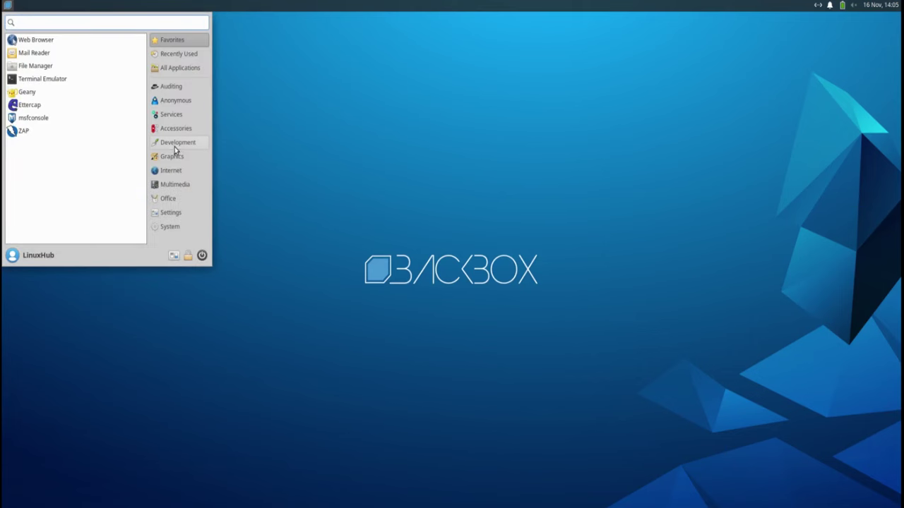
left_click(174, 184)
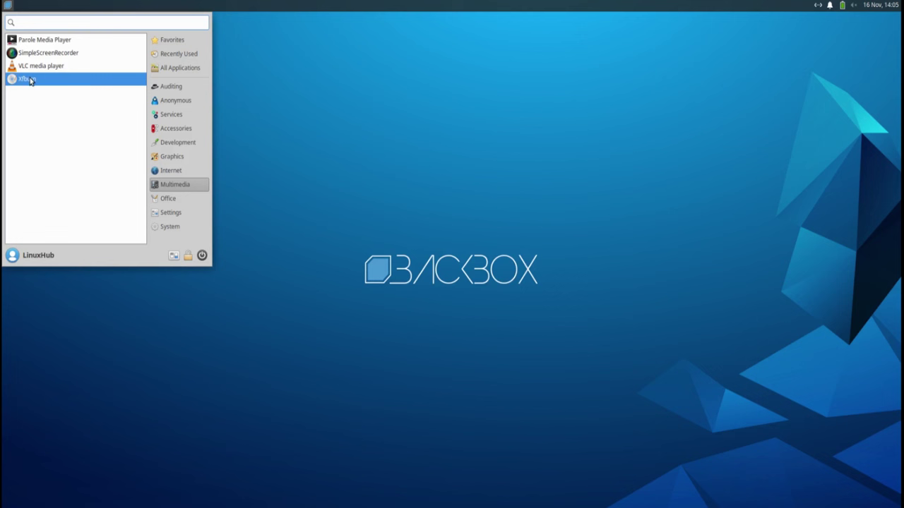
Step: Launch LibreOffice from Office and view its About dialog showing version 7.3.7.2
left_click(168, 198)
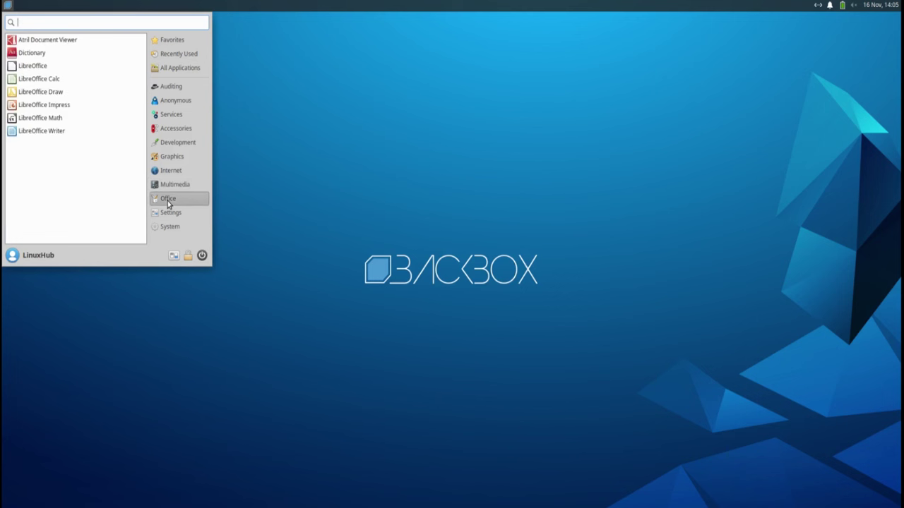
left_click(29, 70)
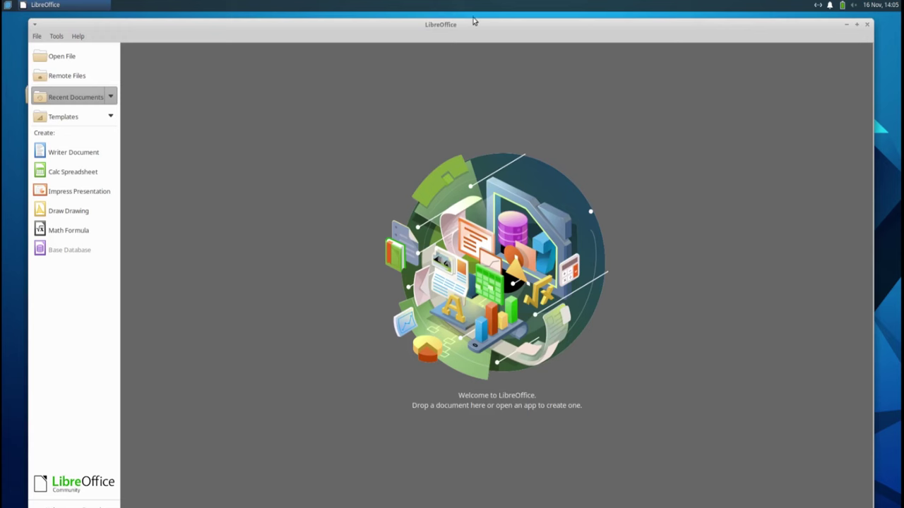
left_click(78, 36)
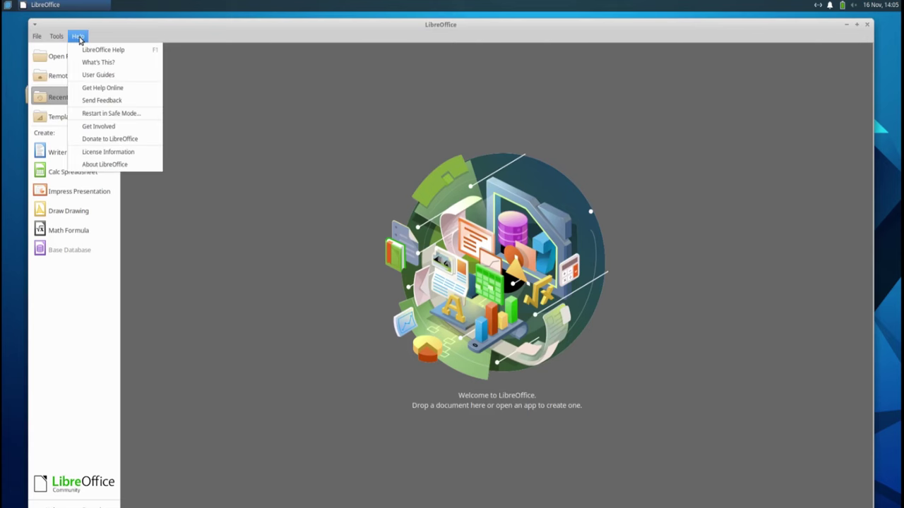
left_click(104, 165)
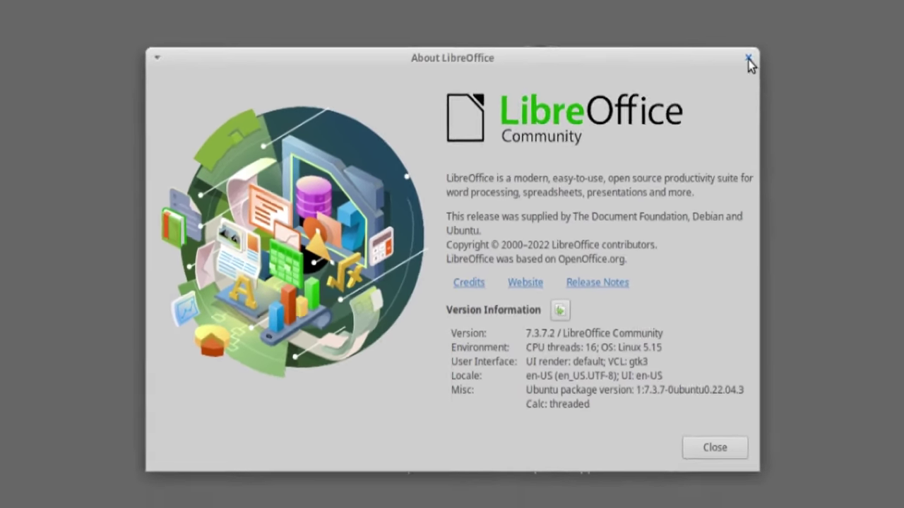
left_click(765, 43)
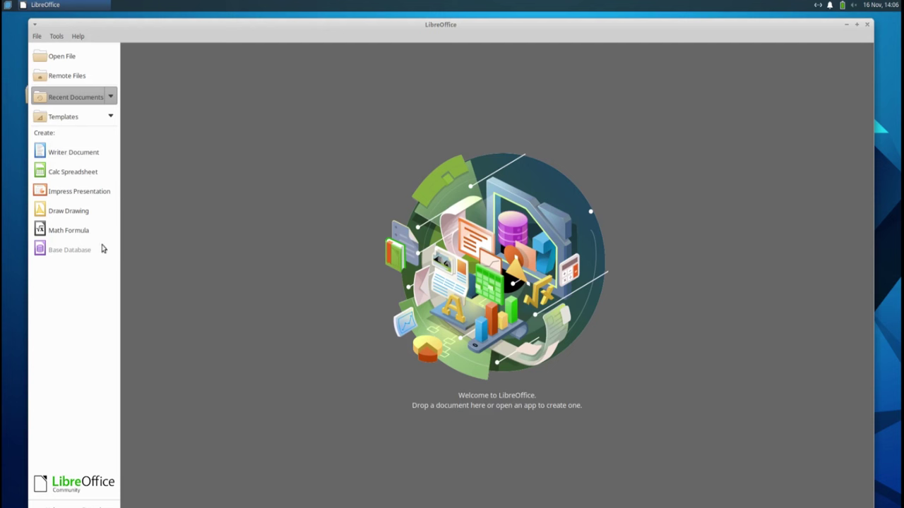
Step: Close LibreOffice and launch GIMP from the Graphics applications
left_click(869, 26)
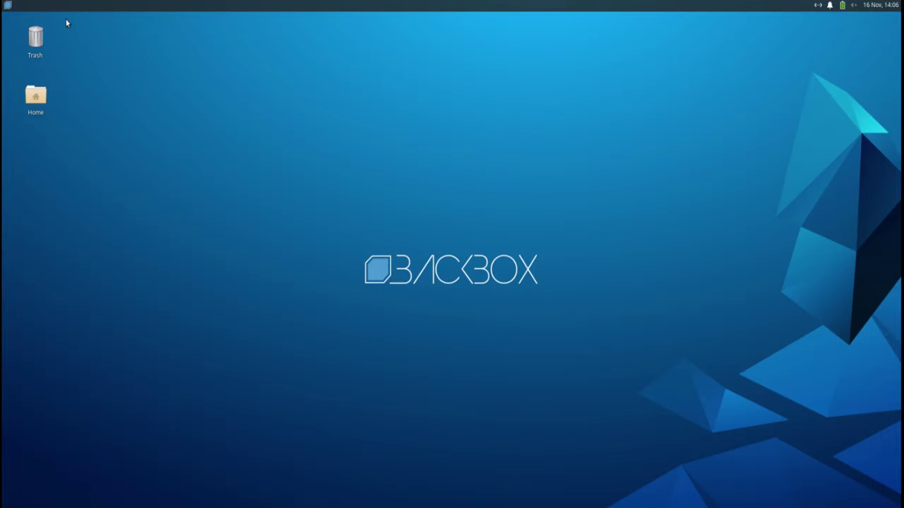
left_click(9, 9)
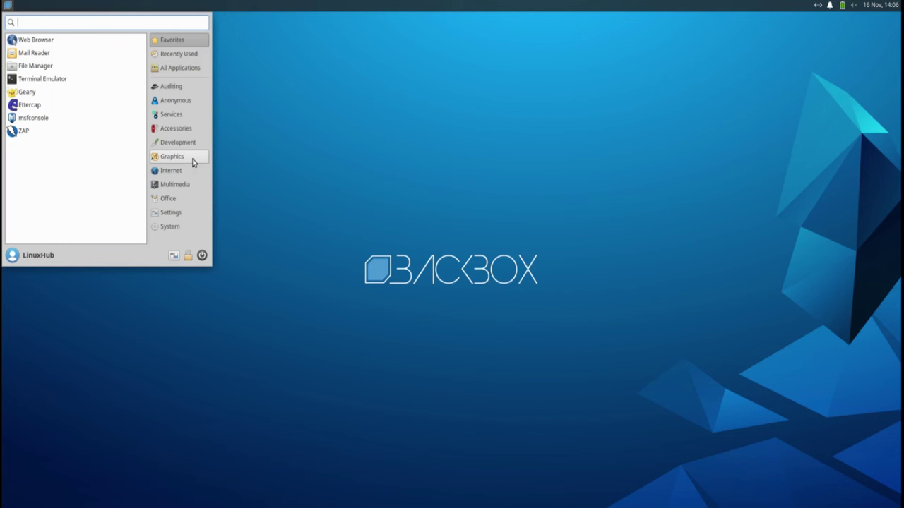
left_click(173, 159)
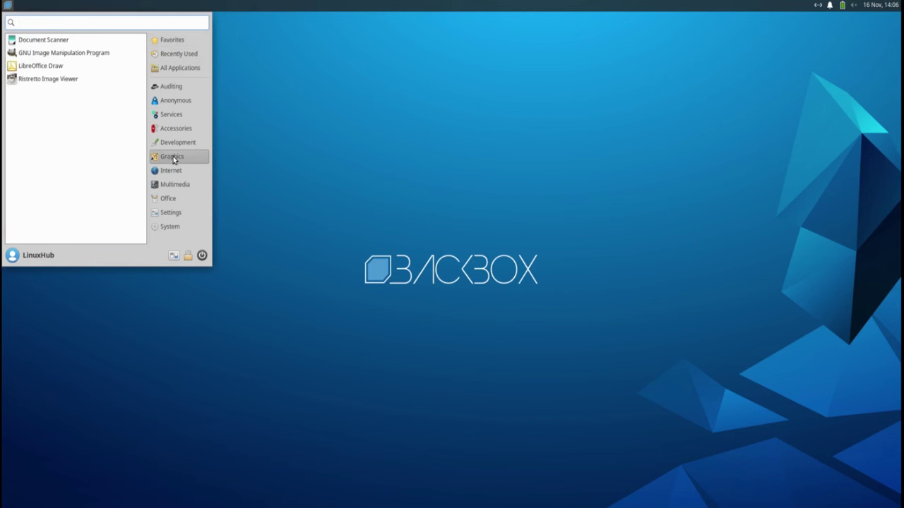
left_click(33, 54)
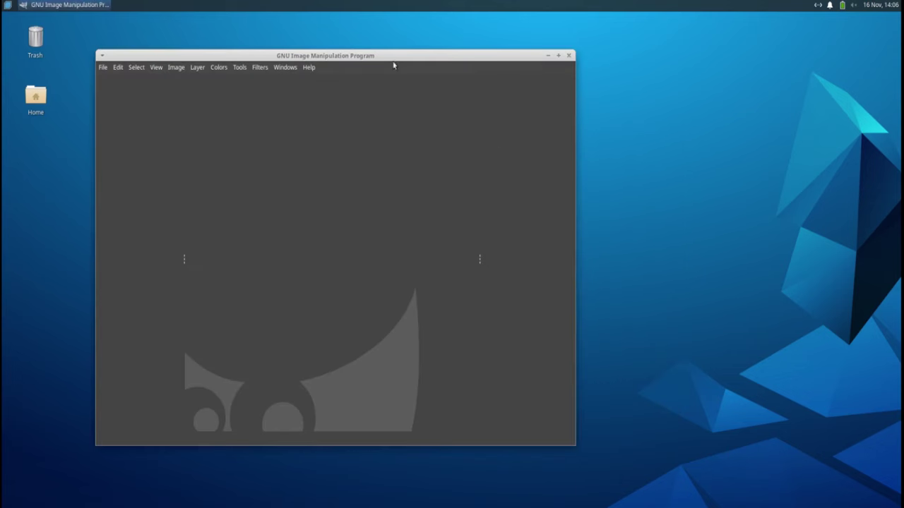
Step: Maximize GIMP, view its About dialog showing version 2.10.30, and close GIMP
double_click(384, 58)
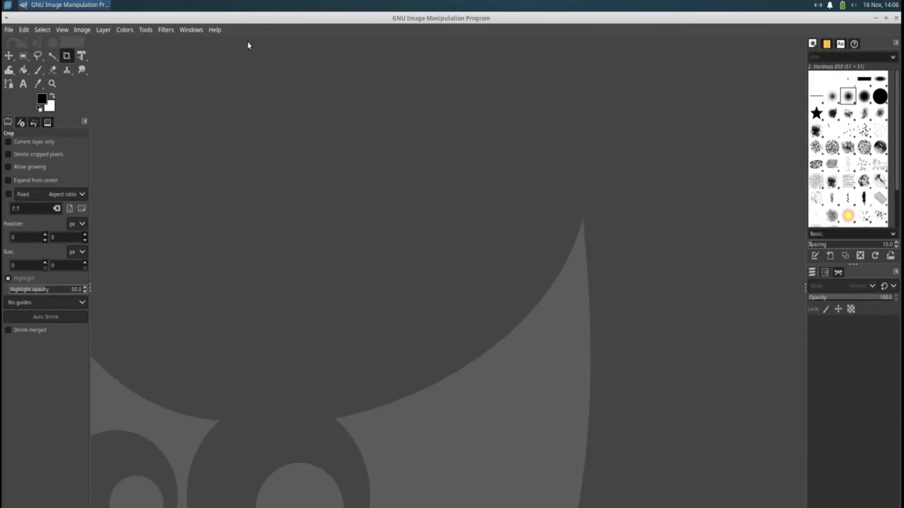
left_click(214, 29)
left_click(238, 80)
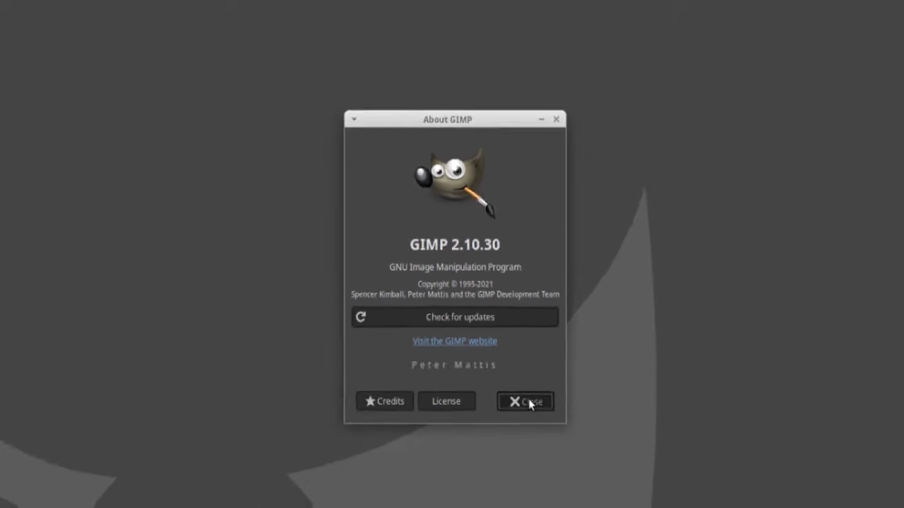
left_click(528, 402)
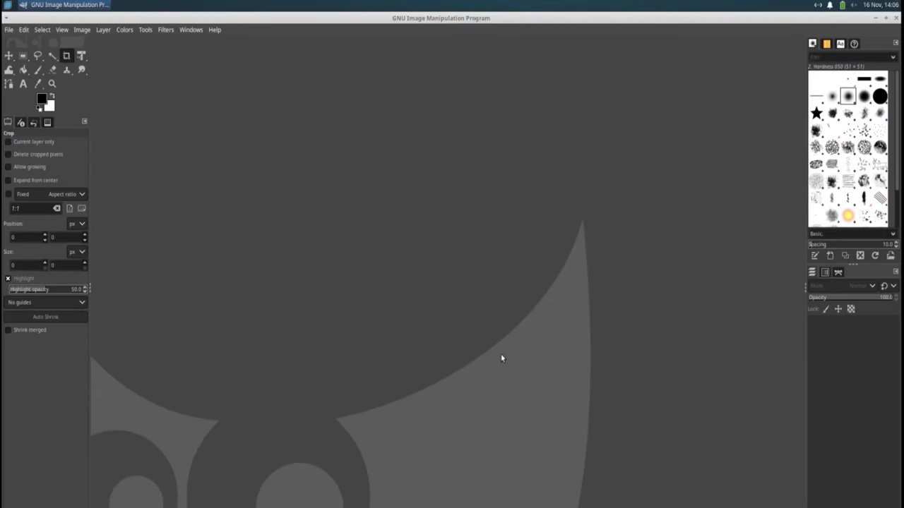
left_click(895, 20)
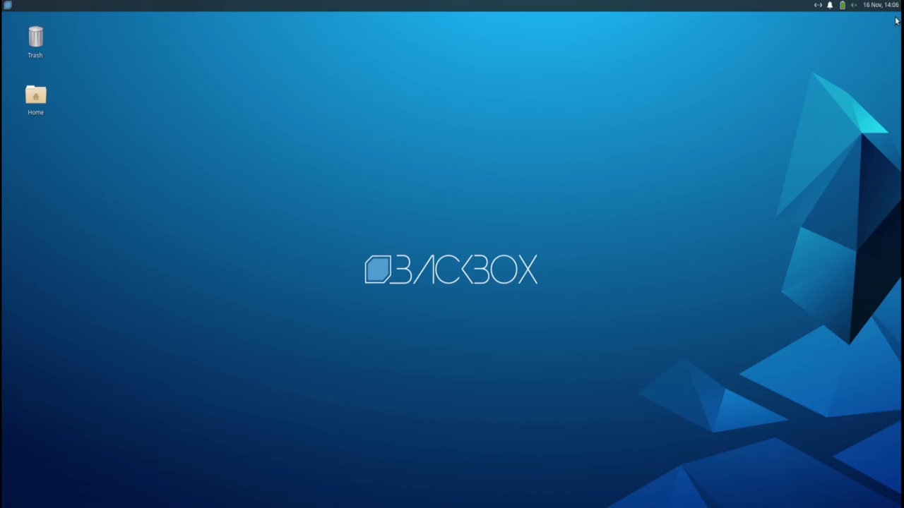
left_click(6, 5)
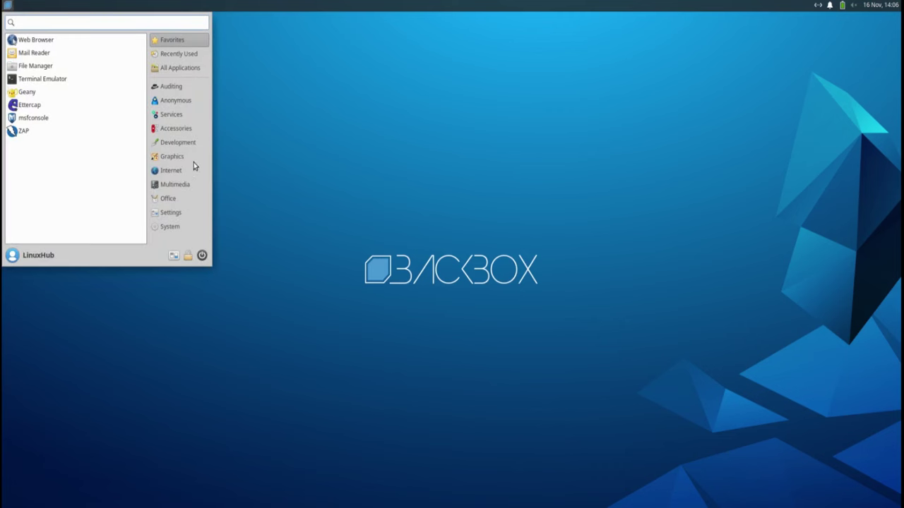
left_click(170, 157)
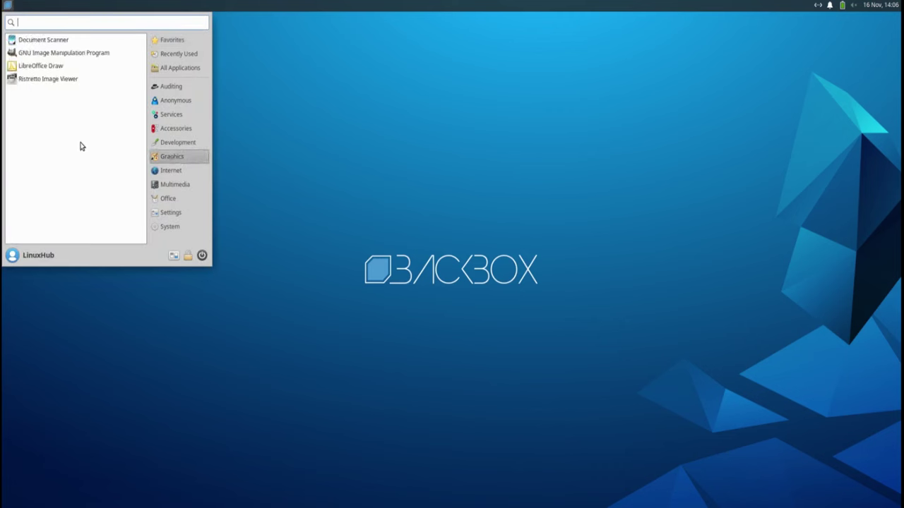
left_click(32, 82)
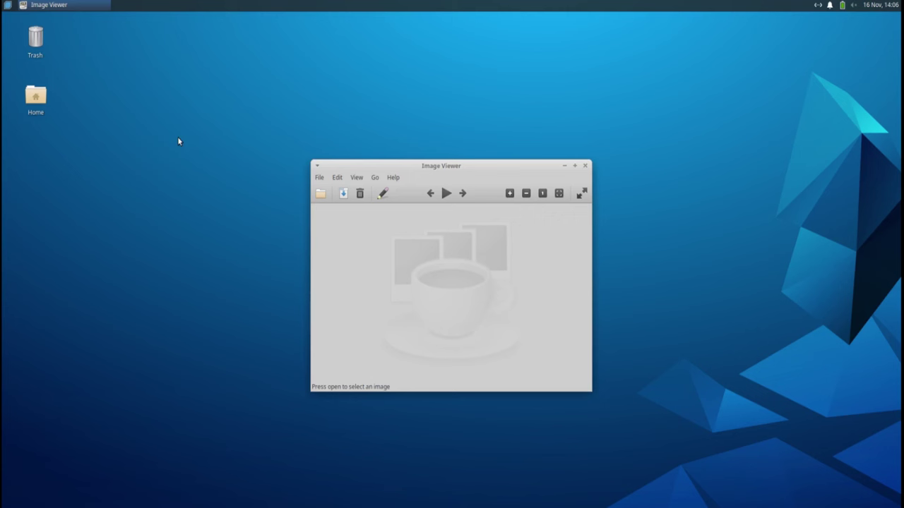
double_click(498, 169)
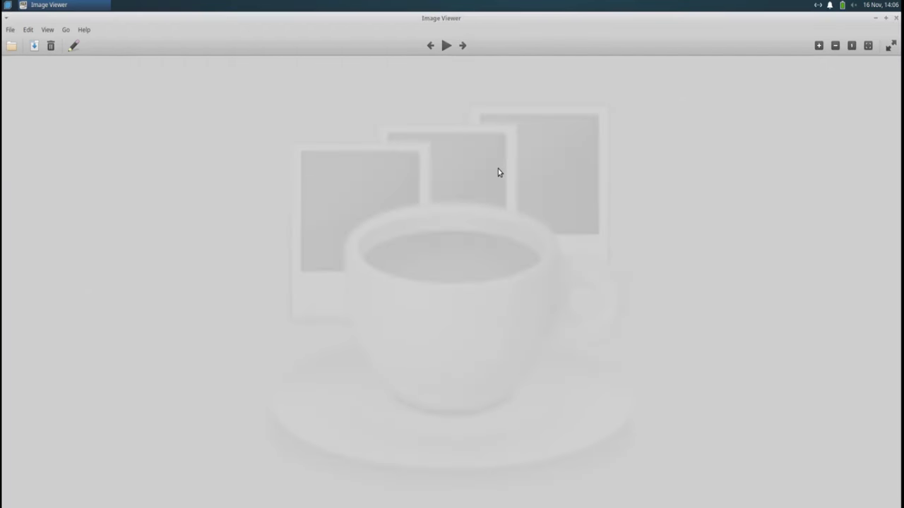
left_click(83, 30)
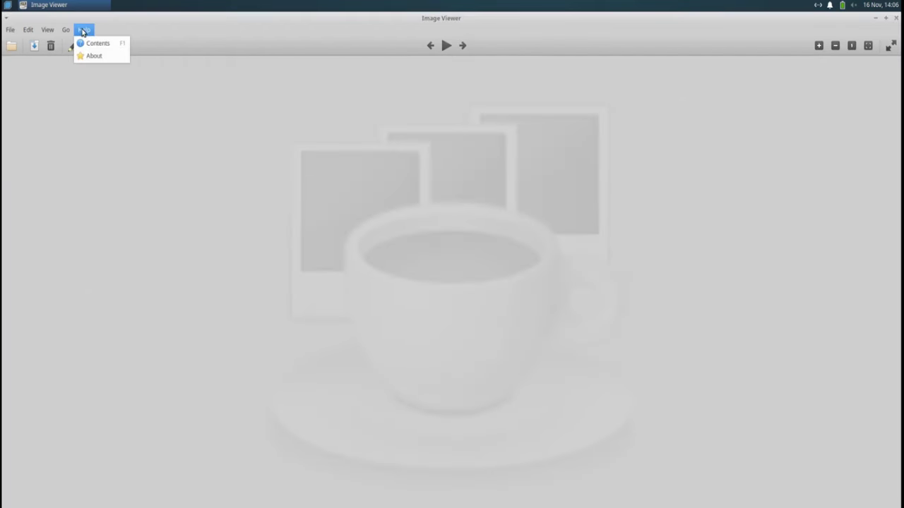
left_click(85, 55)
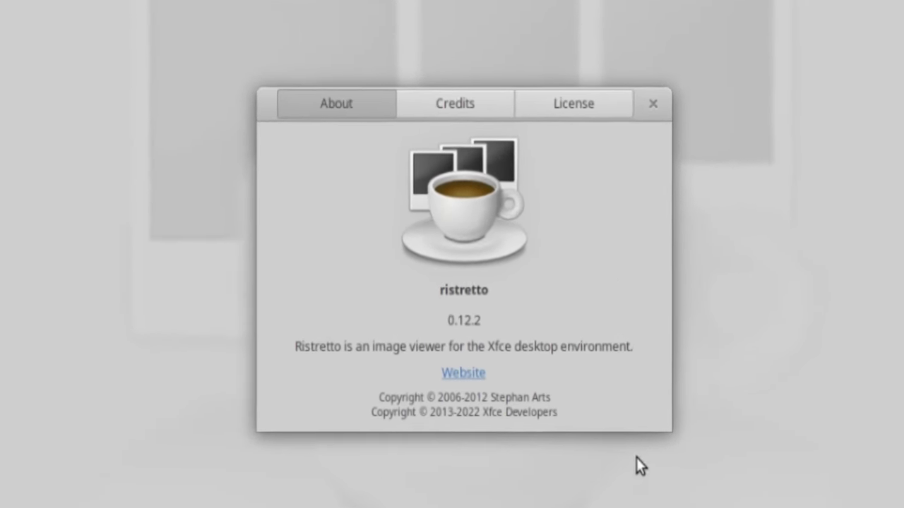
left_click(725, 42)
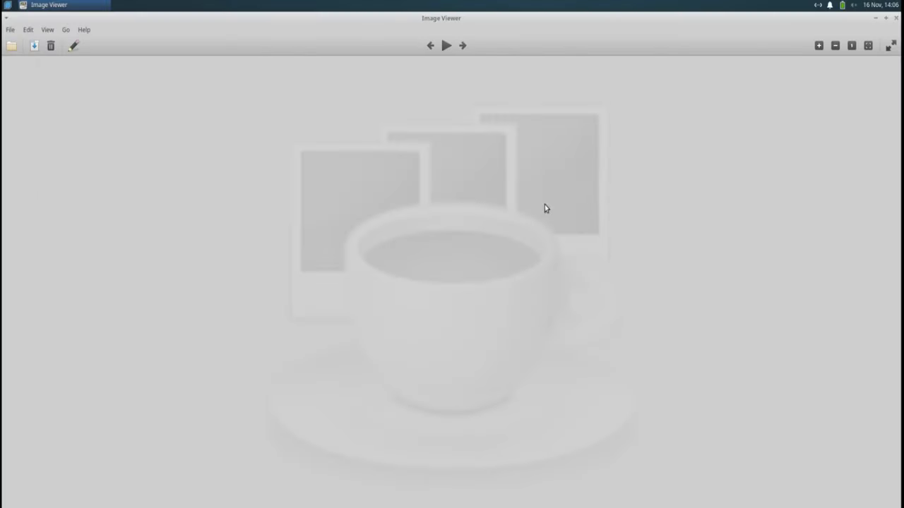
left_click(897, 18)
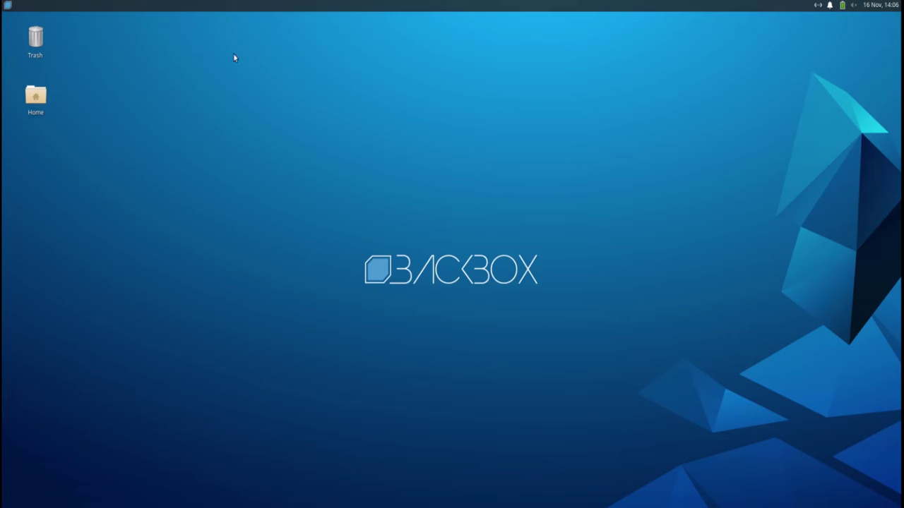
Step: Start anonymous mode from the Anonymous menu and submit the sudo password
left_click(8, 6)
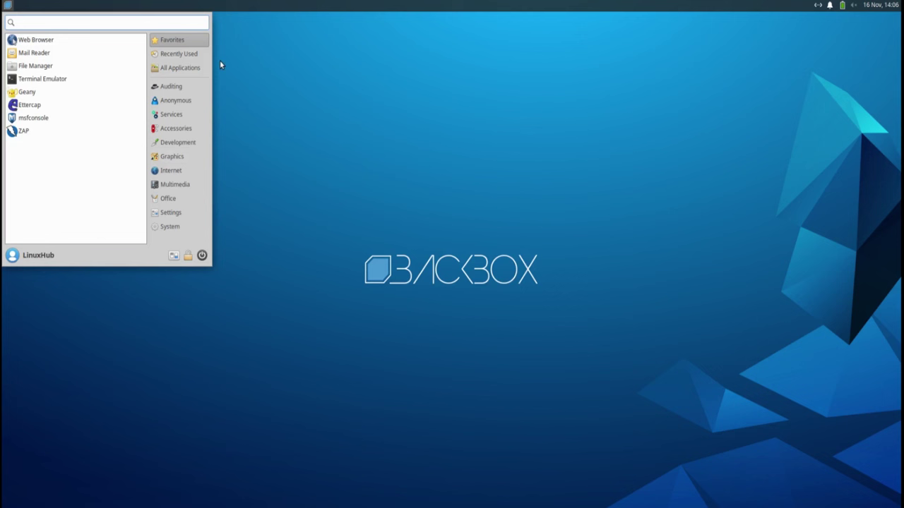
left_click(172, 100)
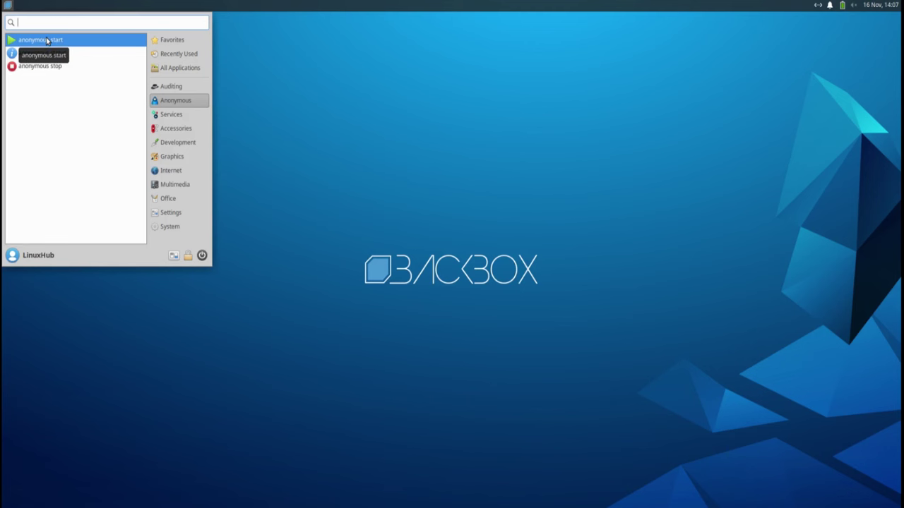
left_click(51, 41)
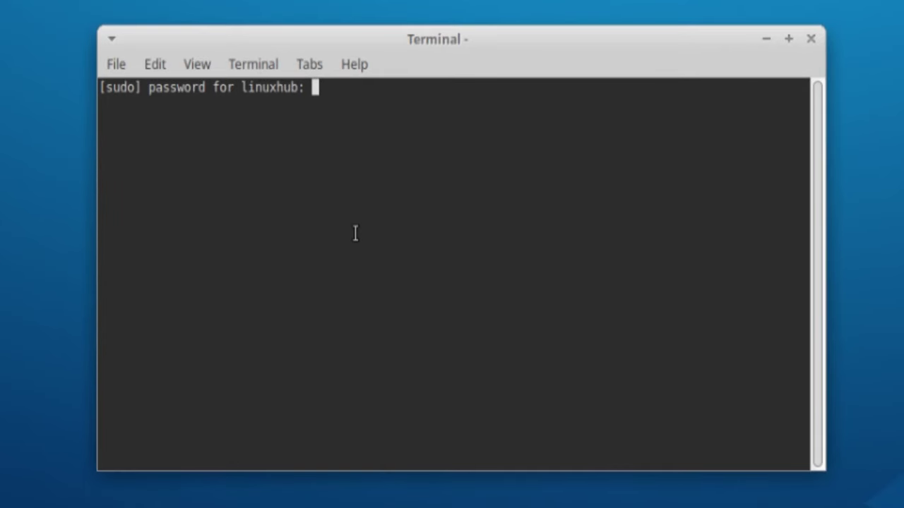
key("Return")
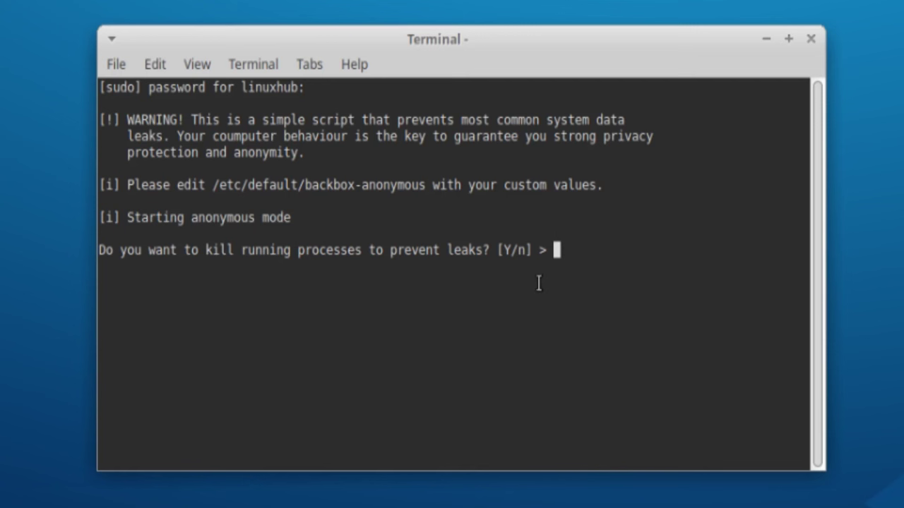
Step: Answer y to kill leaking processes and y to route traffic transparently through Tor
type("y")
key("Return")
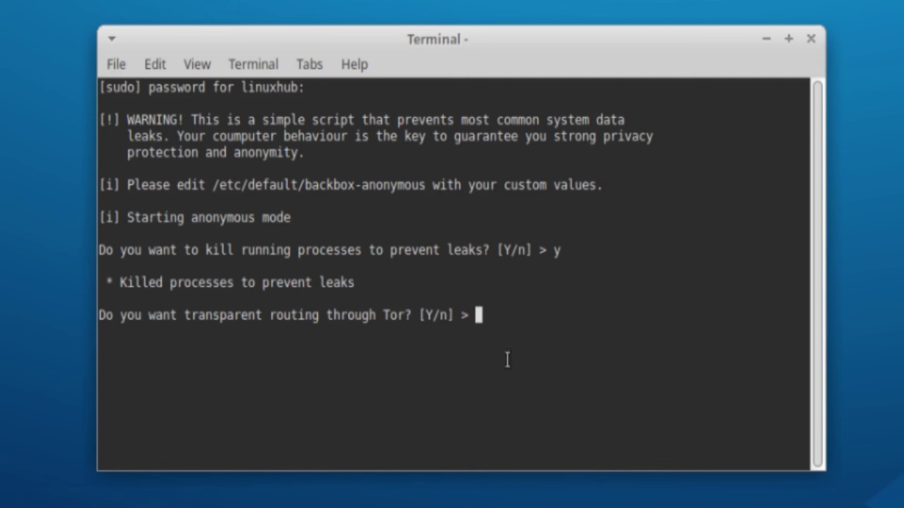
type("y")
key("Return")
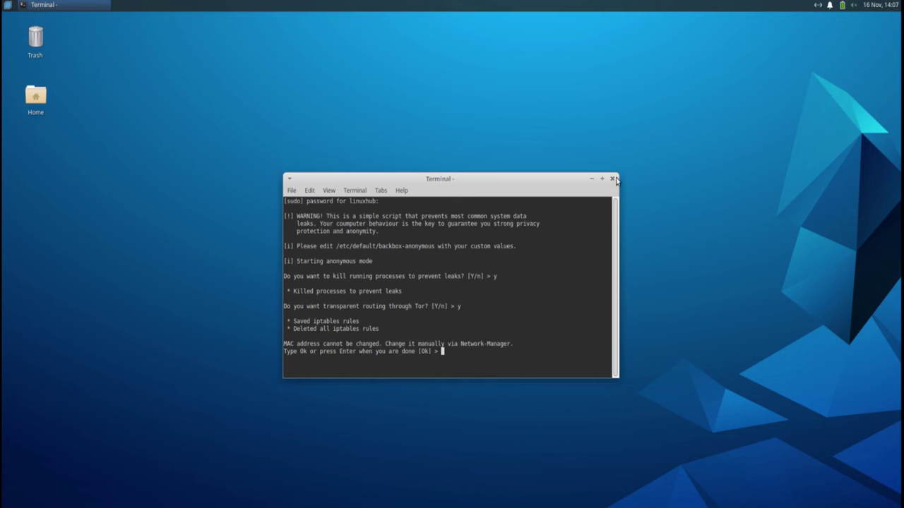
Step: Close the anonymous mode terminal and expand the SSH and Tor entries under Services
left_click(613, 179)
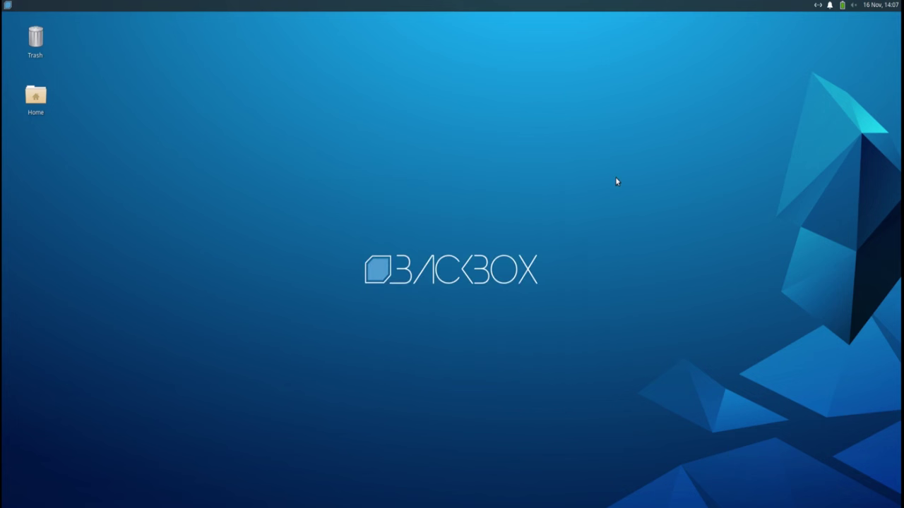
left_click(9, 4)
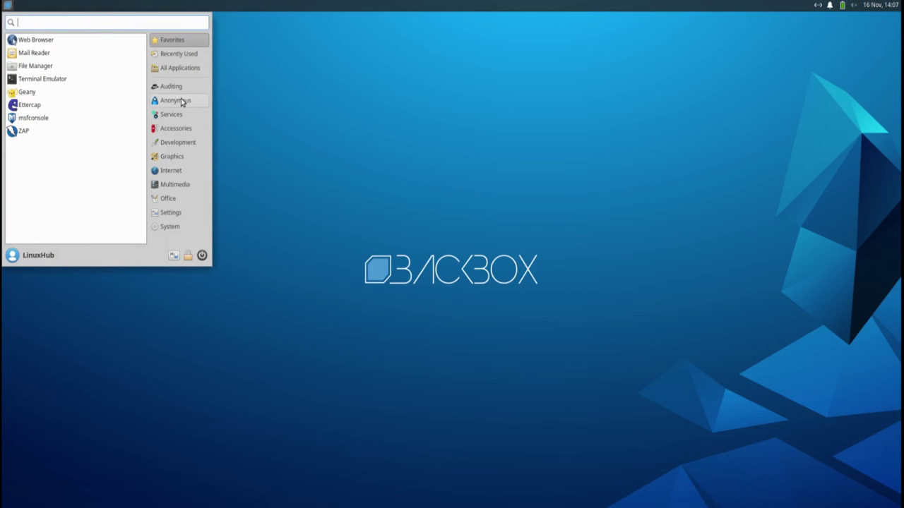
left_click(169, 116)
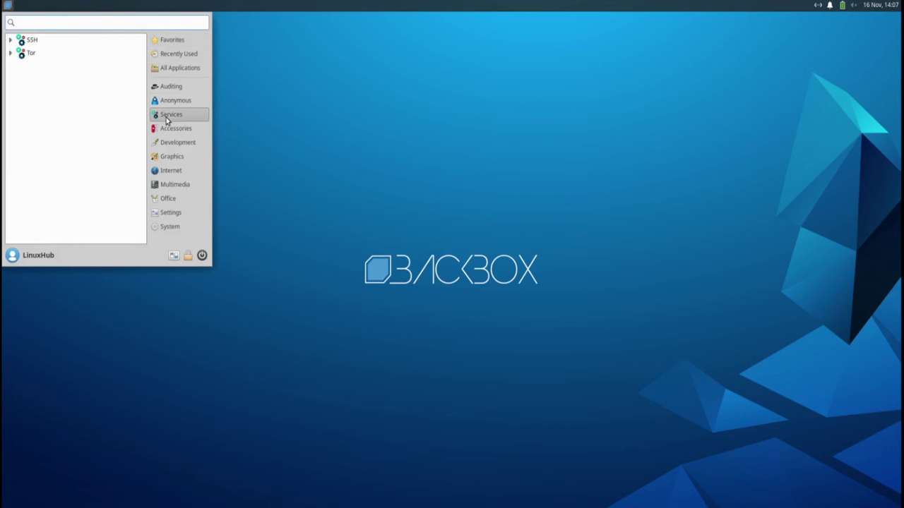
left_click(11, 40)
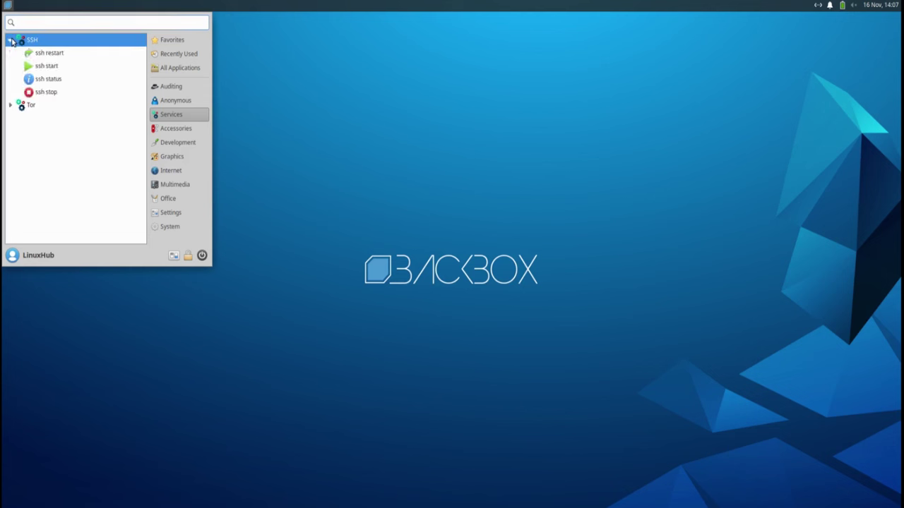
left_click(12, 105)
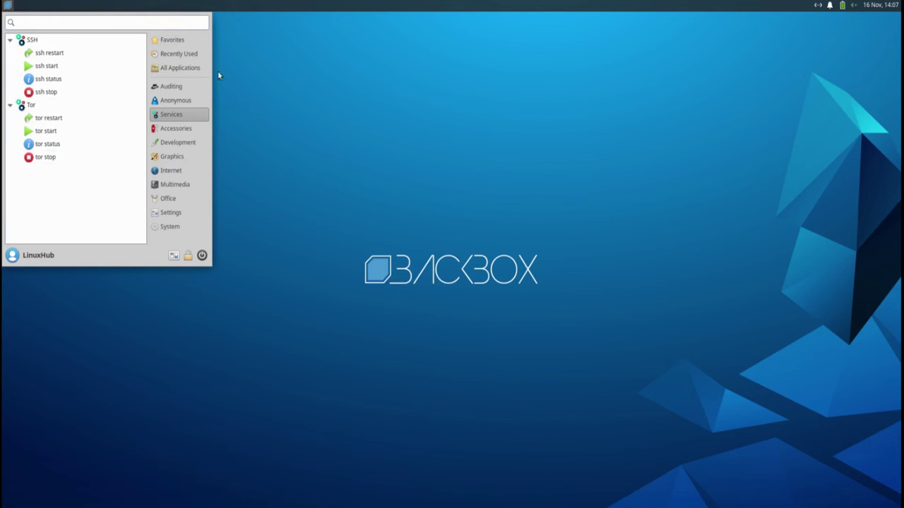
Step: Launch sqlmap from Auditing > Exploitation > Database
left_click(171, 85)
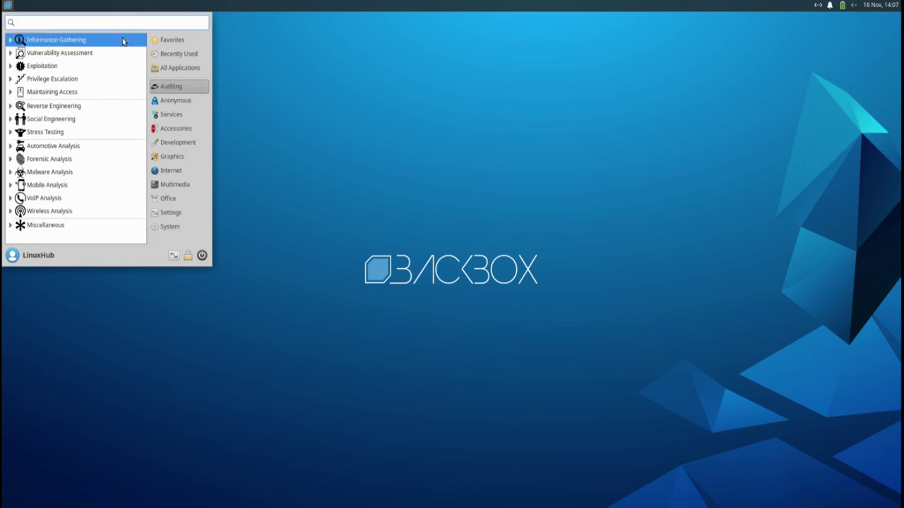
left_click(43, 67)
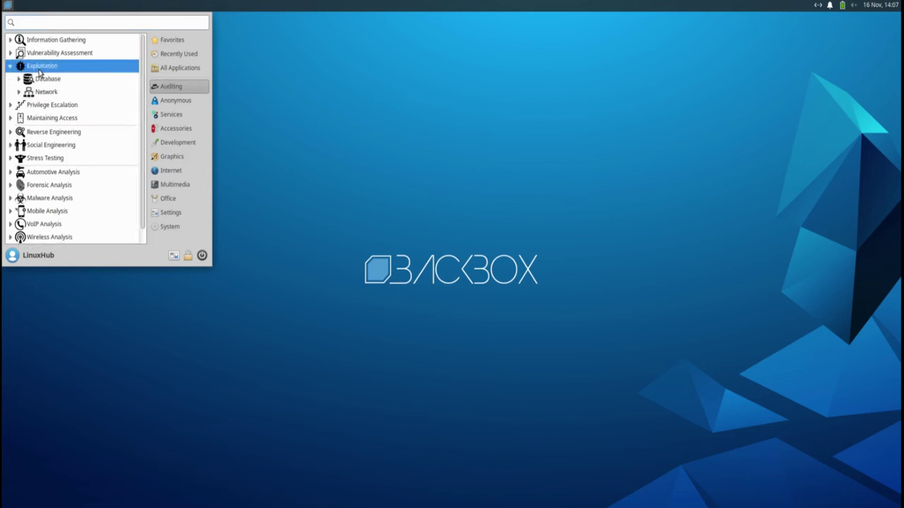
left_click(46, 82)
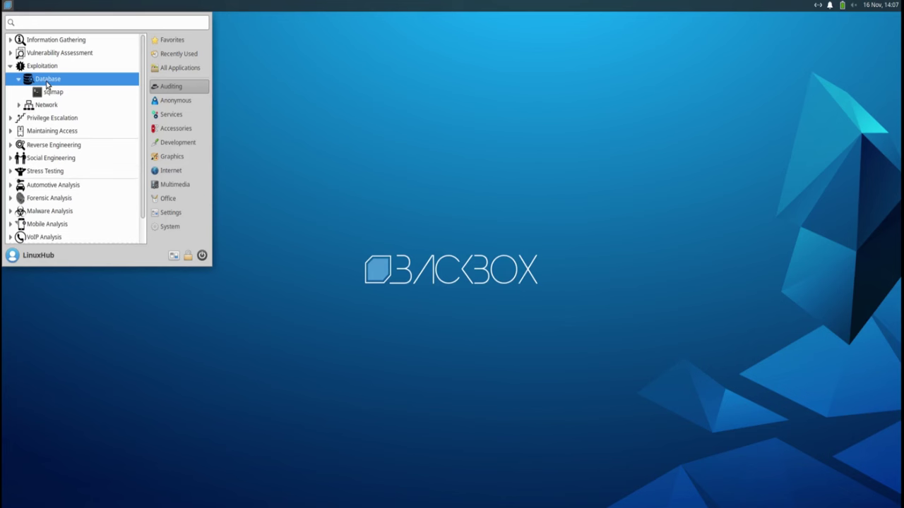
left_click(50, 93)
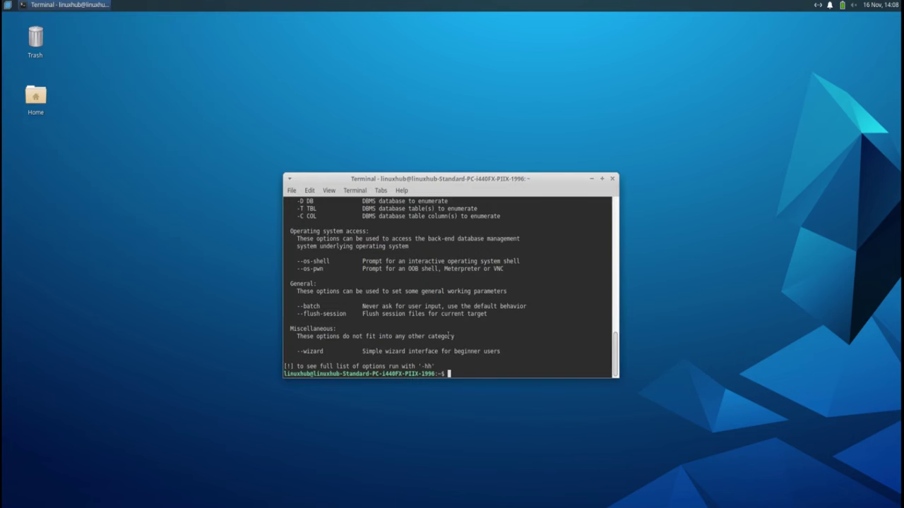
Step: Close the sqlmap terminal, confirming Close Window despite the running process
scroll(448, 336, "up", 9)
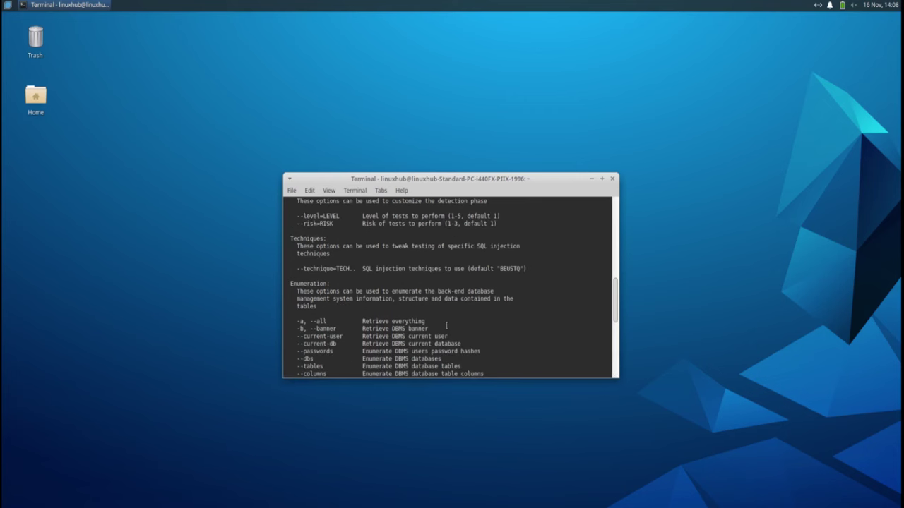
left_click(612, 179)
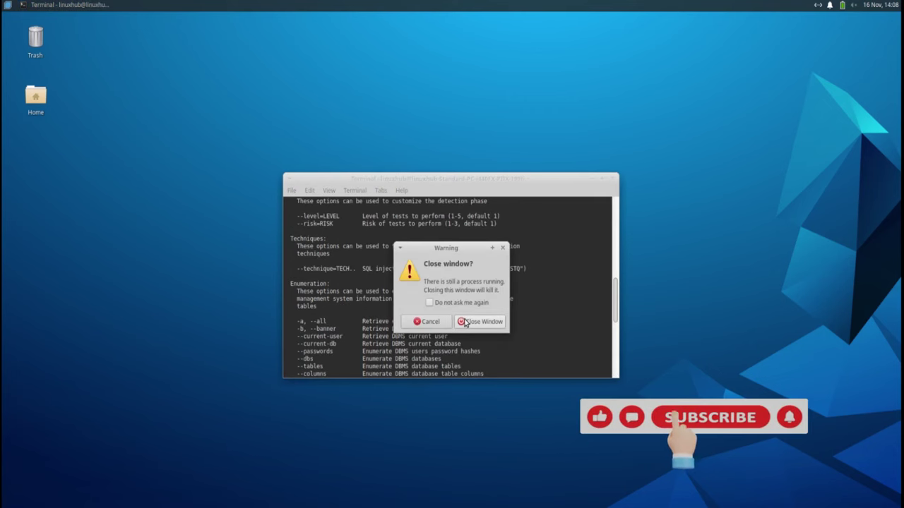
left_click(466, 322)
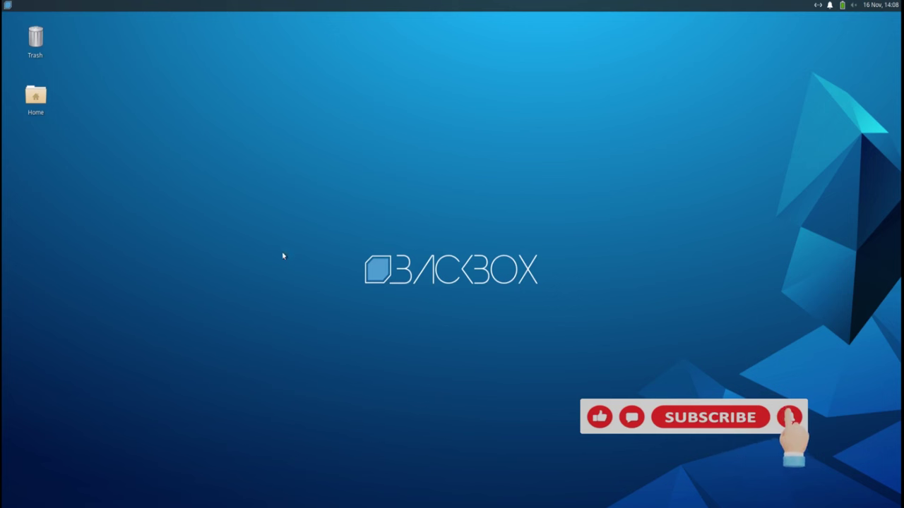